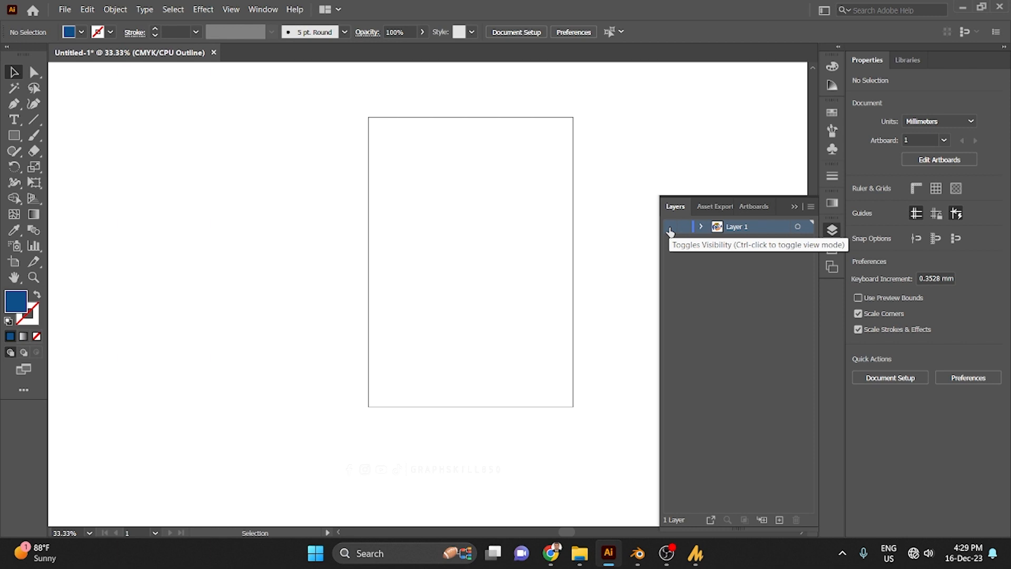
- Make Layer 1 visible and move the Fanta logo image slightly down in the space beside the artboard
{"action": "left_click", "coordinate": [670, 227]}
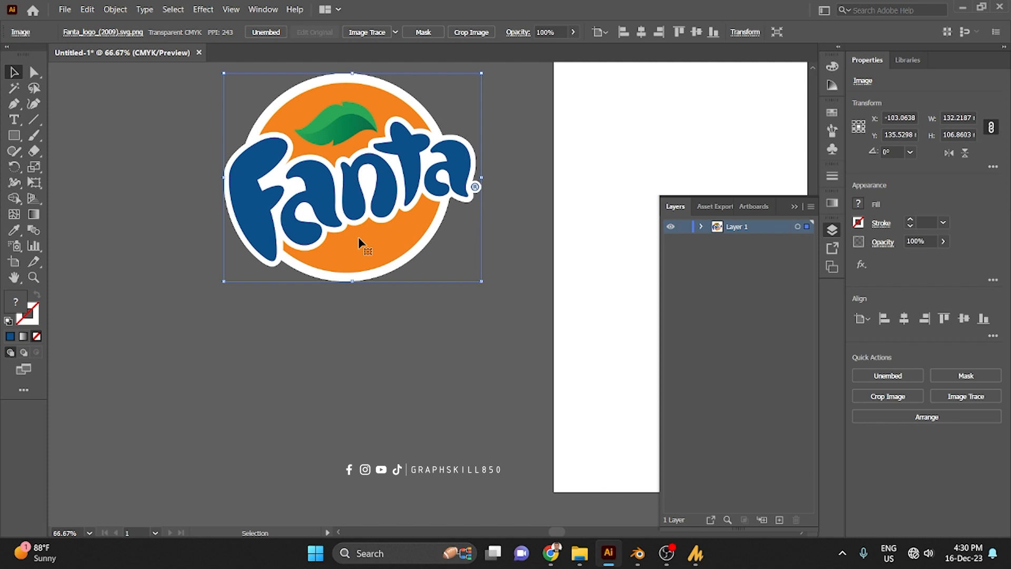
{"action": "key", "text": "alt"}
{"action": "left_click_drag", "start_coordinate": [347, 164], "coordinate": [360, 217]}
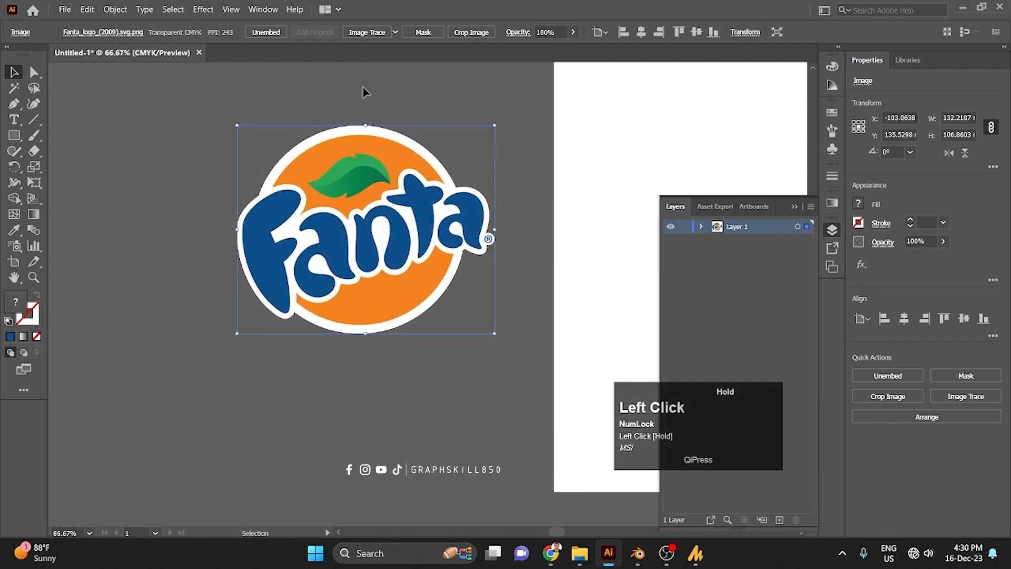
- Image Trace the Fanta logo with the Low Fidelity Photo preset and expand the tracing into editable paths
{"action": "left_click", "coordinate": [394, 32]}
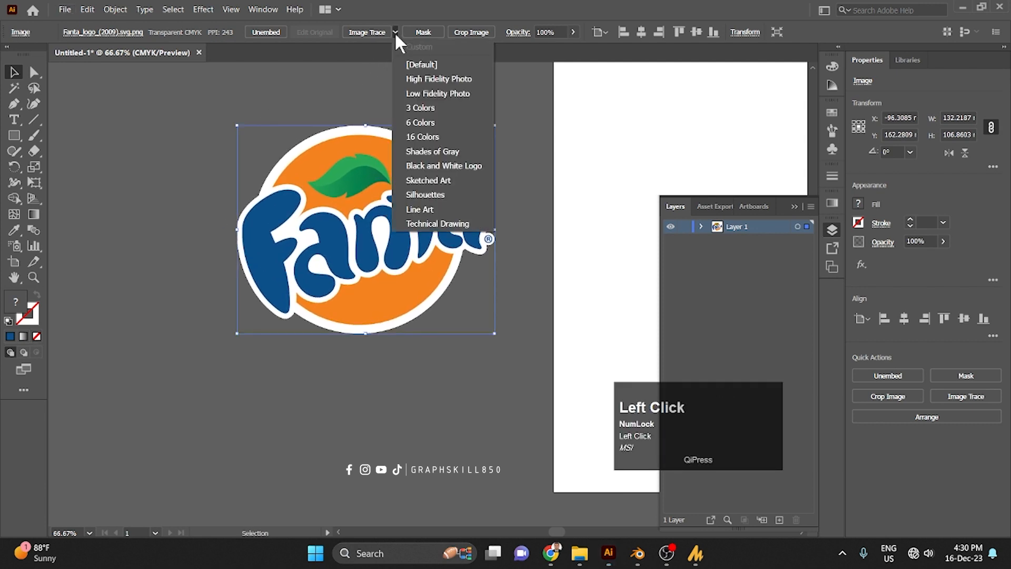
{"action": "left_click", "coordinate": [425, 95]}
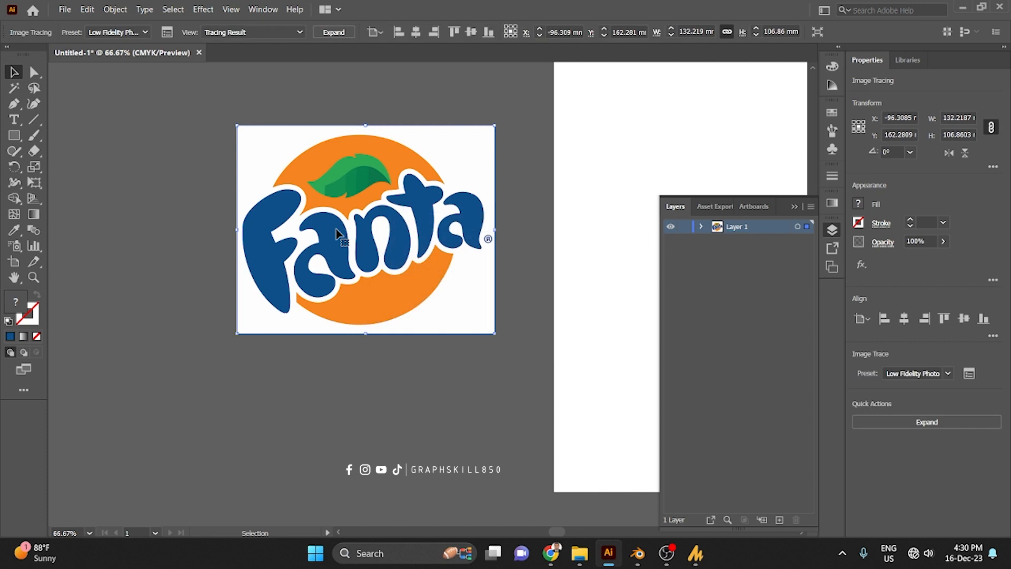
{"action": "scroll", "coordinate": [485, 181], "scroll_direction": "down", "scroll_amount": 3, "text": "alt"}
{"action": "scroll", "coordinate": [307, 220], "scroll_direction": "up", "scroll_amount": 3, "text": "alt"}
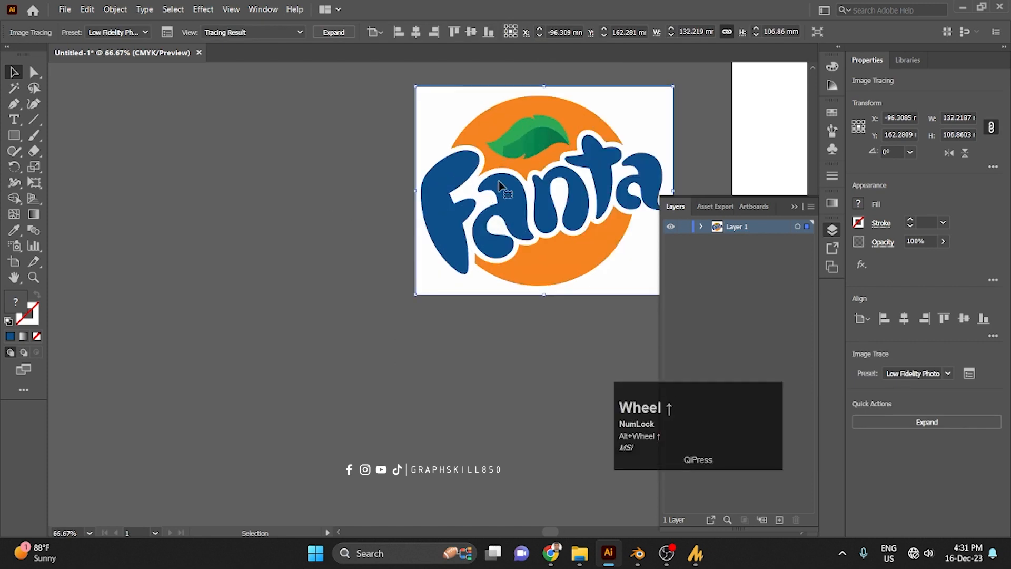
{"action": "left_click_drag", "start_coordinate": [548, 163], "coordinate": [396, 181]}
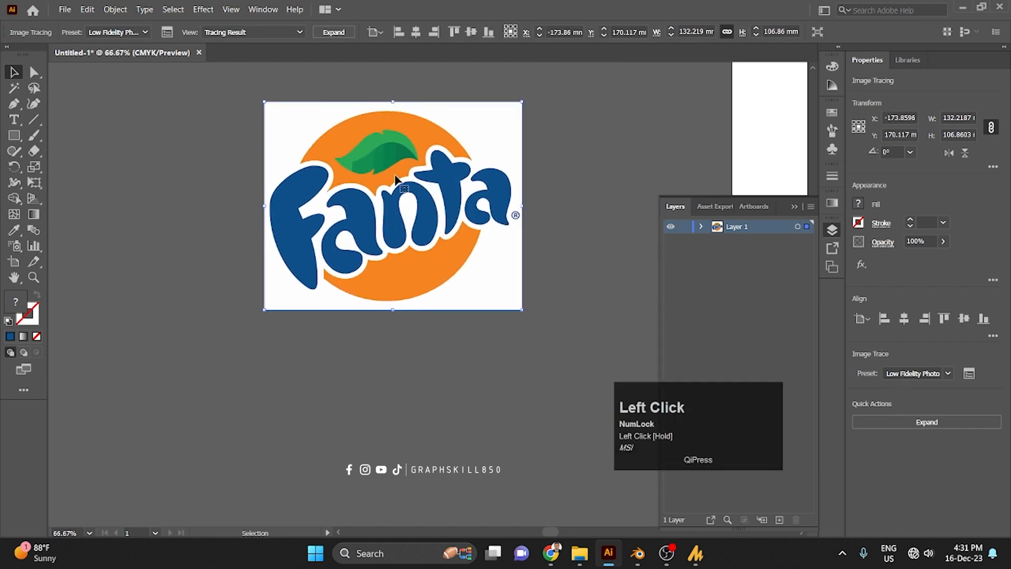
{"action": "left_click", "coordinate": [339, 39]}
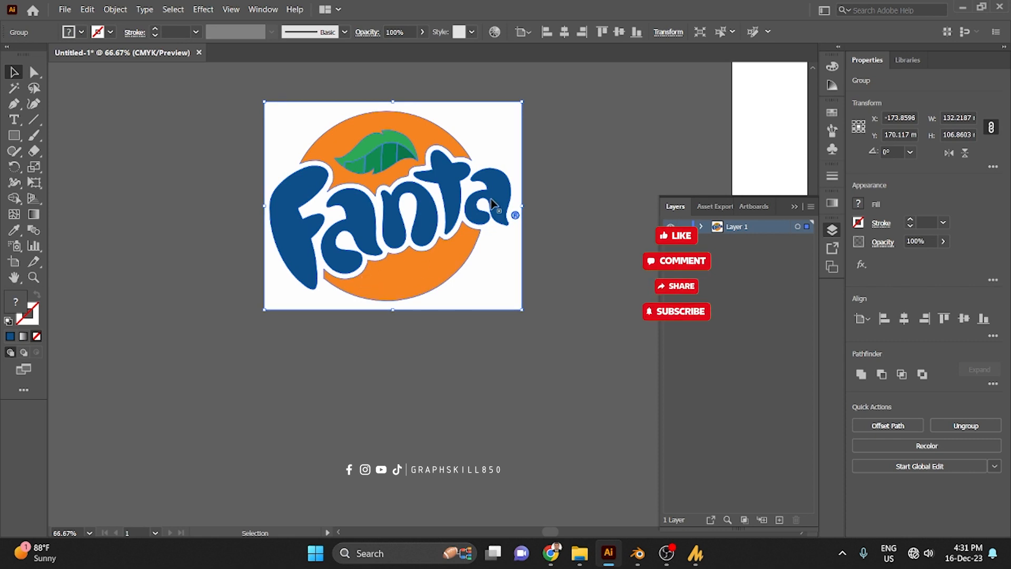
- Ungroup the traced Fanta logo and delete its white background shape
{"action": "left_click_drag", "start_coordinate": [342, 136], "coordinate": [373, 149]}
{"action": "right_click", "coordinate": [373, 149]}
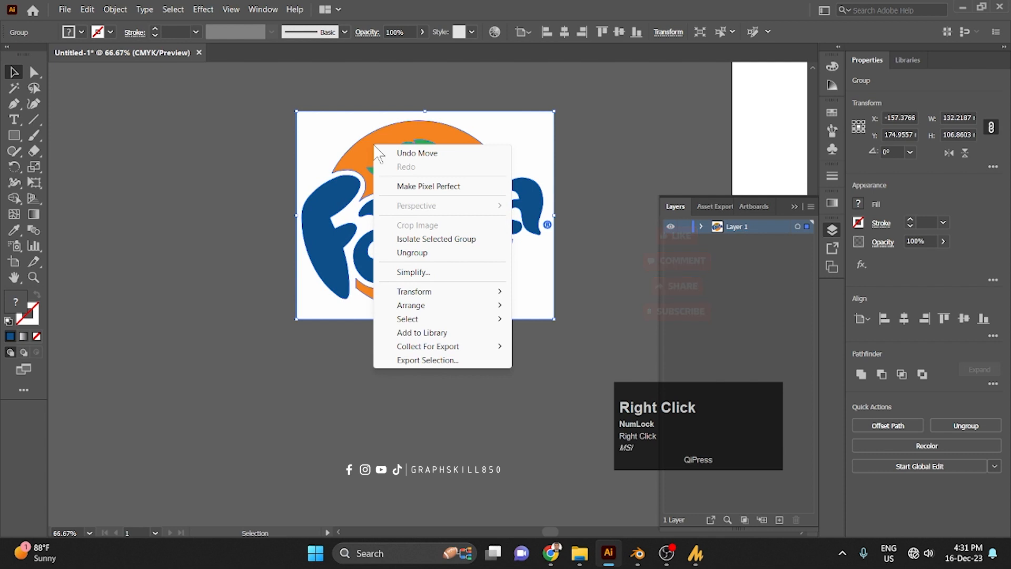
{"action": "left_click", "coordinate": [412, 252]}
{"action": "left_click", "coordinate": [203, 221]}
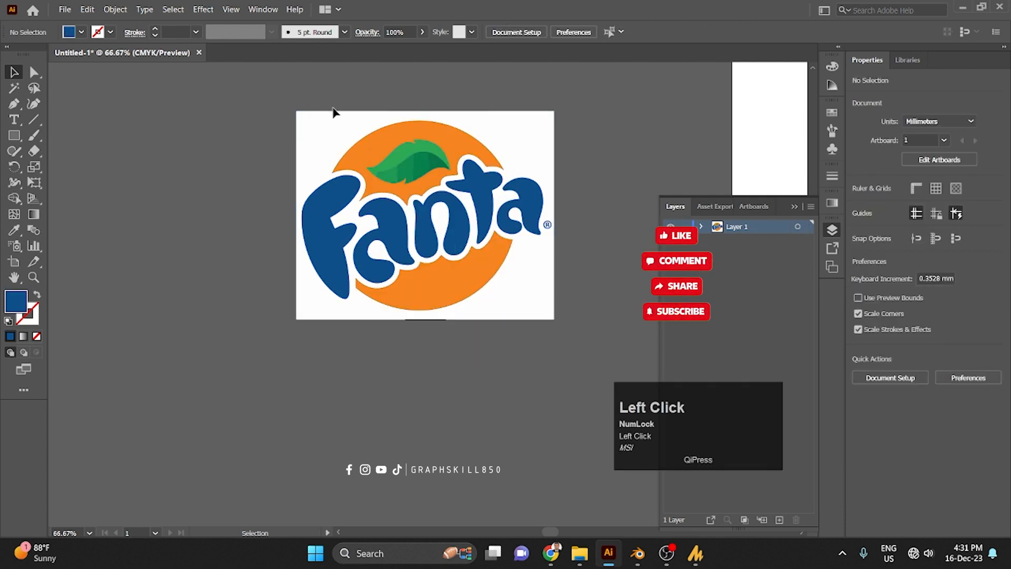
{"action": "left_click_drag", "start_coordinate": [315, 122], "coordinate": [148, 345]}
{"action": "key", "text": "Delete"}
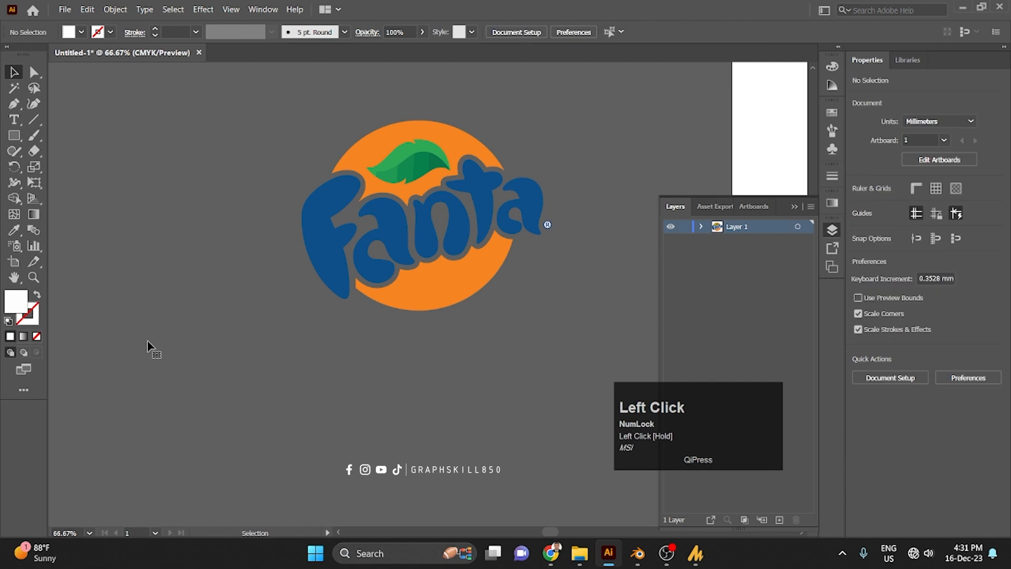
- Try moving individual pieces of the ungrouped logo and undo each move
{"action": "left_click_drag", "start_coordinate": [370, 162], "coordinate": [308, 138]}
{"action": "key", "text": "ctrl+z"}
{"action": "left_click_drag", "start_coordinate": [400, 160], "coordinate": [386, 206]}
{"action": "key", "text": "ctrl+z"}
- Select all the logo paths and move them onto the artboard, centred horizontally at X 105 mm
{"action": "left_click", "coordinate": [399, 236]}
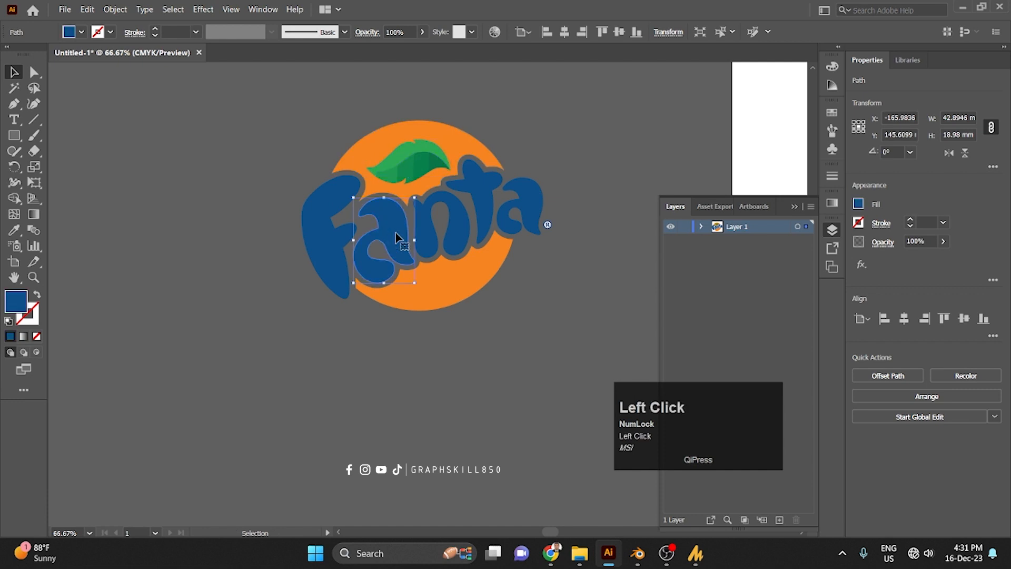
{"action": "scroll", "coordinate": [313, 242], "scroll_direction": "down", "scroll_amount": 3, "text": "alt"}
{"action": "left_click_drag", "start_coordinate": [313, 242], "coordinate": [510, 220]}
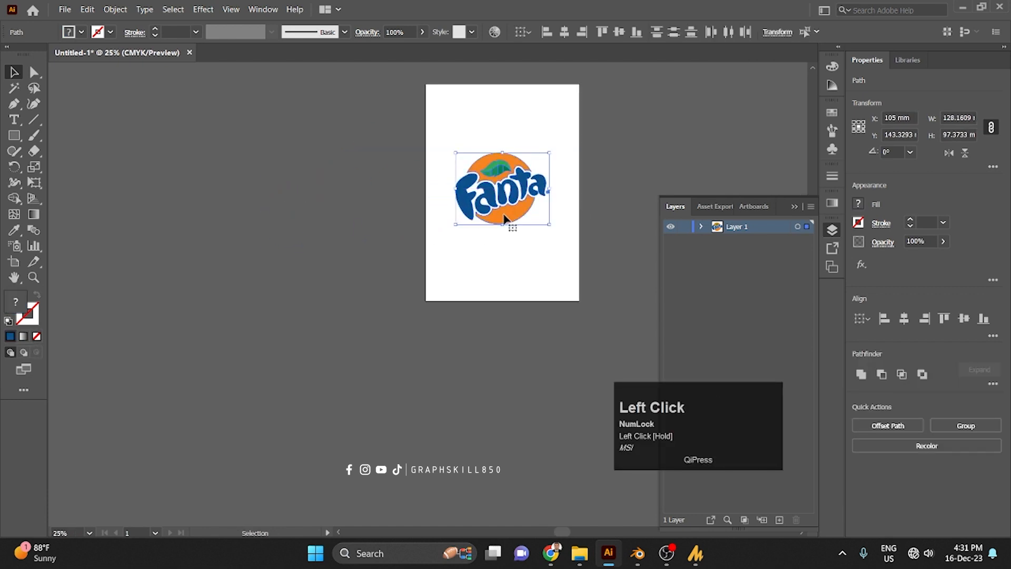
- Save a copy of the document in Downloads as an SVG file named fanta, keeping the default SVG options
{"action": "key", "text": "ctrl+alt+s"}
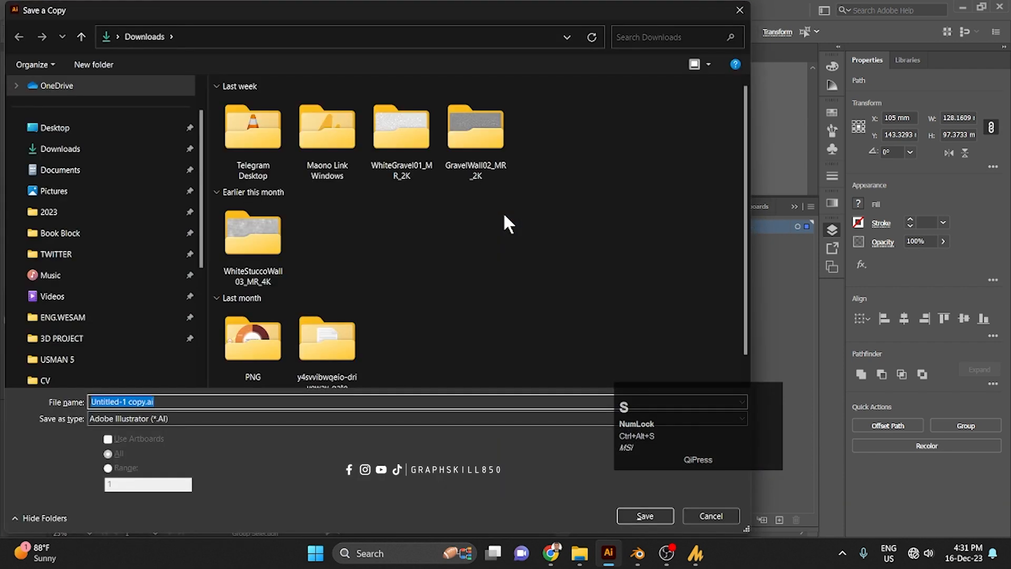
{"action": "left_click", "coordinate": [154, 418]}
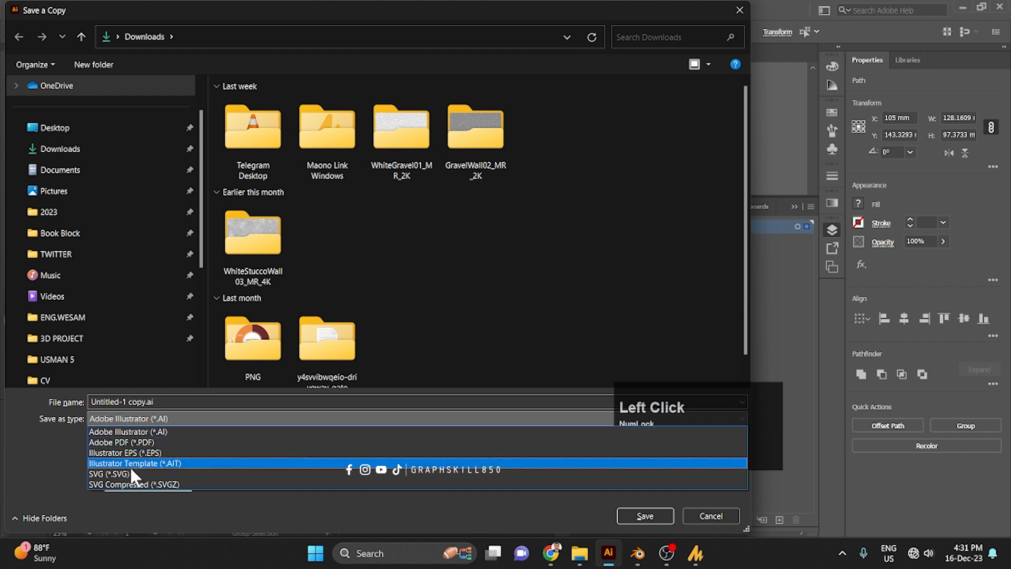
{"action": "left_click", "coordinate": [128, 473]}
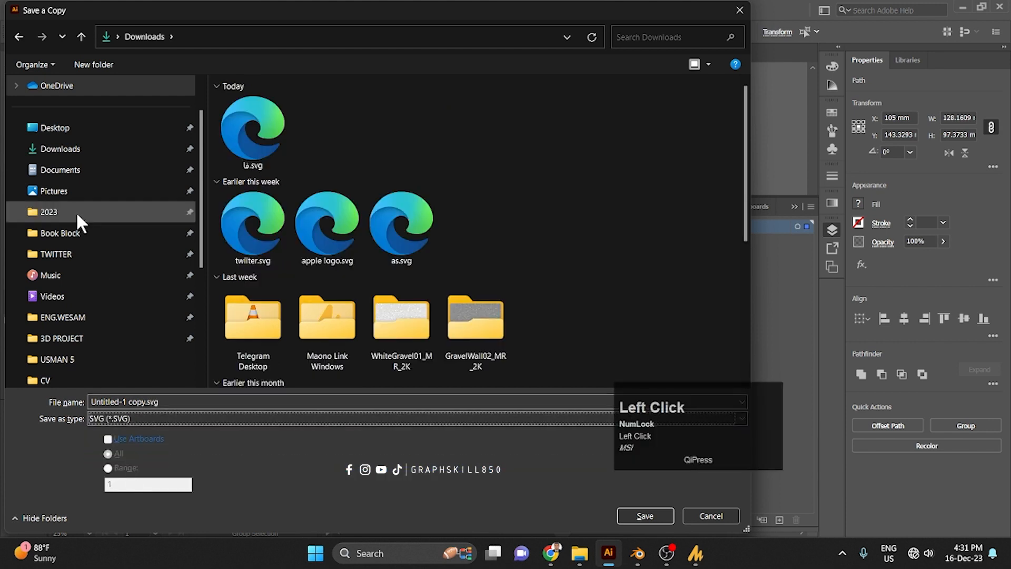
{"action": "left_click", "coordinate": [70, 153]}
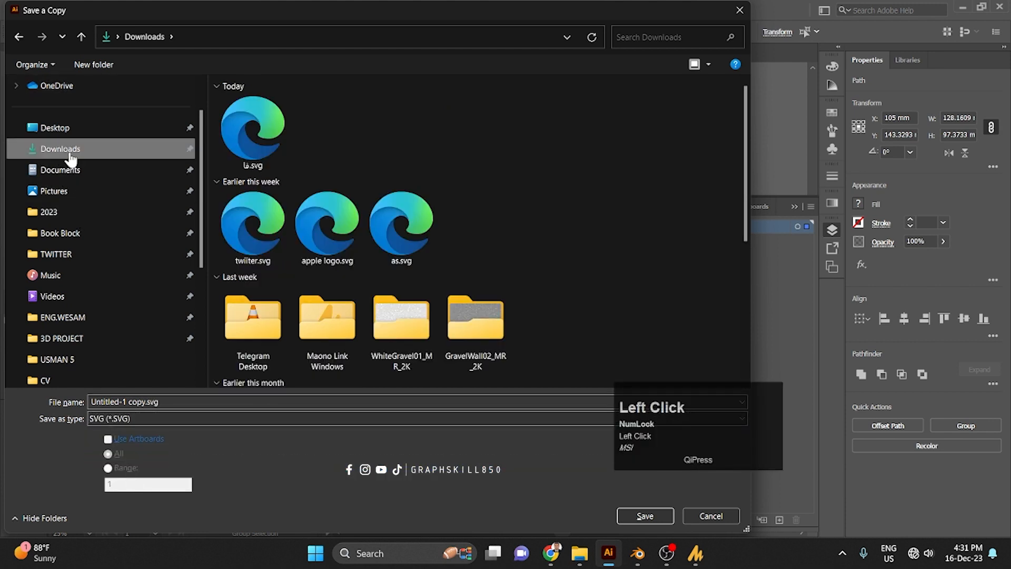
{"action": "left_click", "coordinate": [173, 402]}
{"action": "type", "text": "fa"}
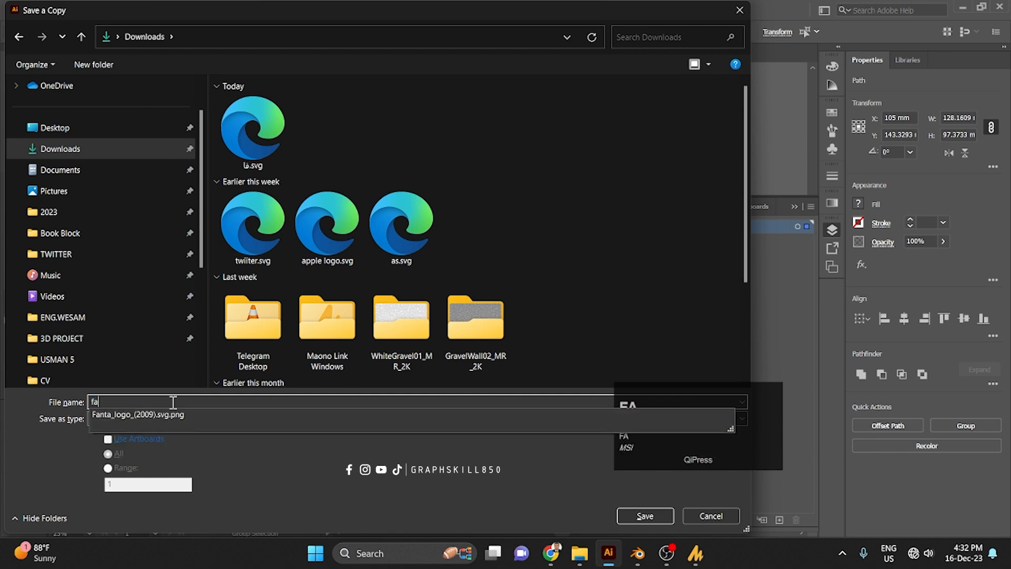
{"action": "type", "text": "nta"}
{"action": "key", "text": "Return"}
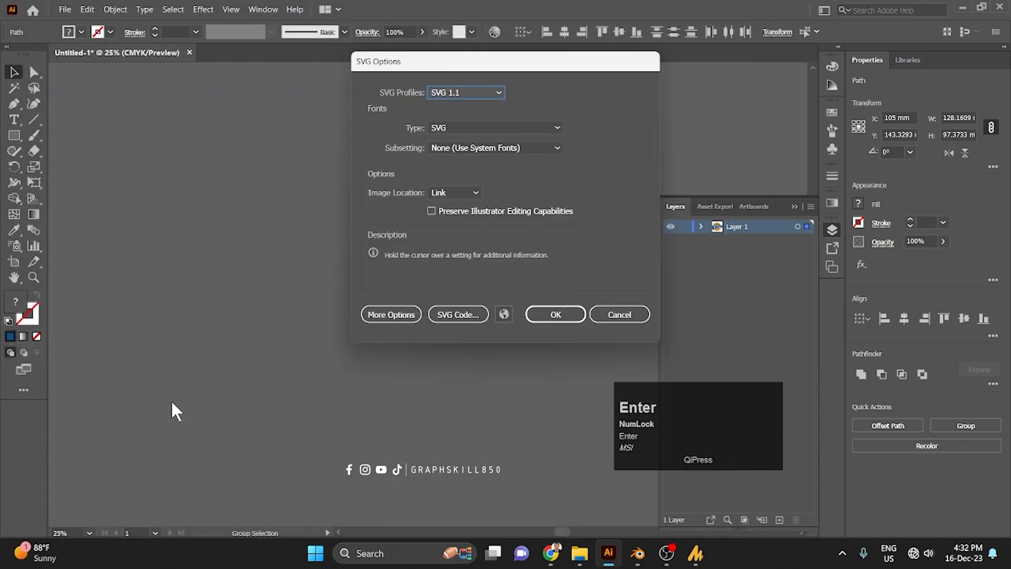
{"action": "left_click", "coordinate": [567, 316]}
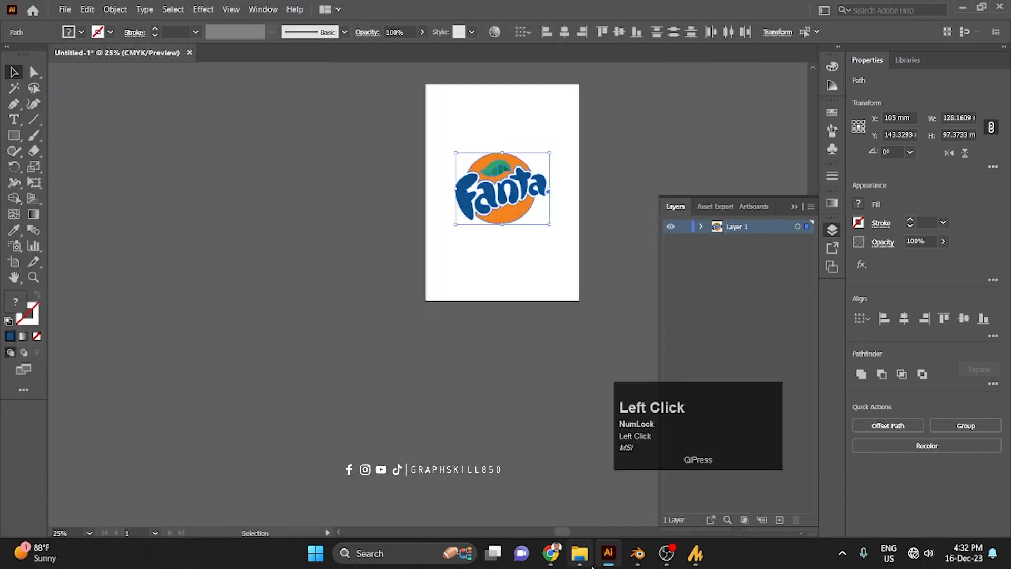
- Switch to Blender, dismiss the splash screen and delete the default cube
{"action": "left_click", "coordinate": [643, 558]}
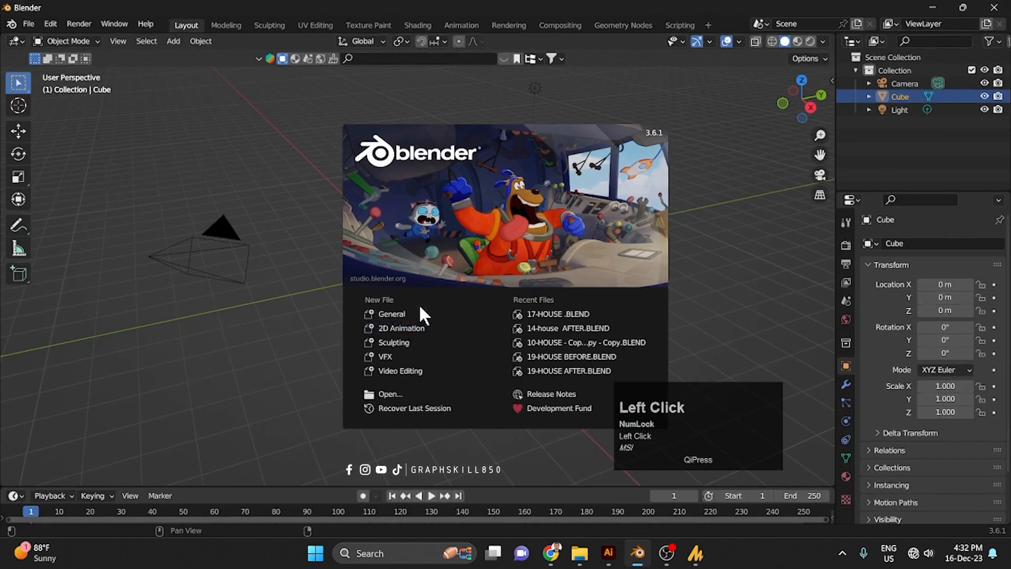
{"action": "left_click", "coordinate": [331, 285]}
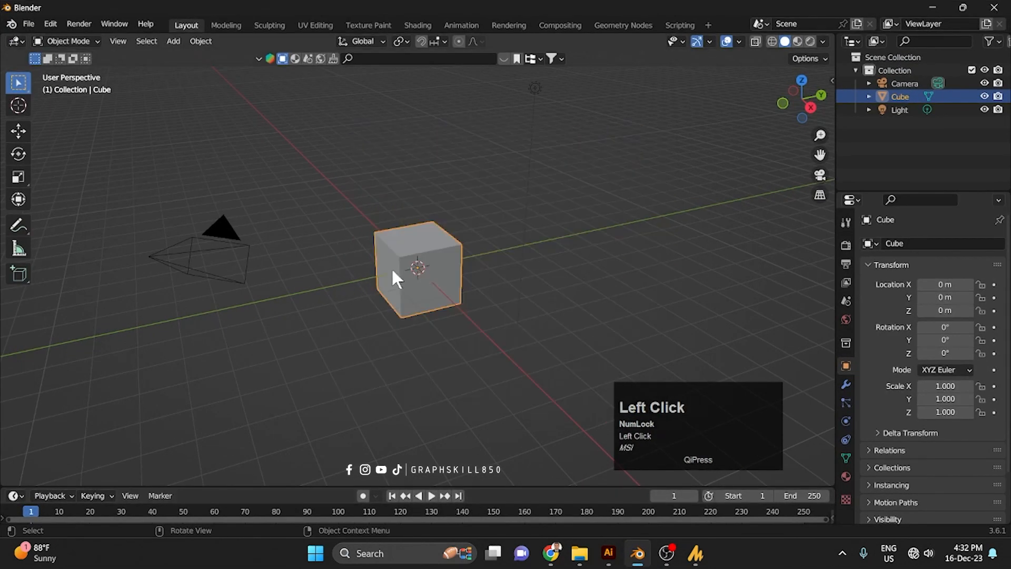
{"action": "scroll", "coordinate": [509, 282], "scroll_direction": "down", "scroll_amount": 2}
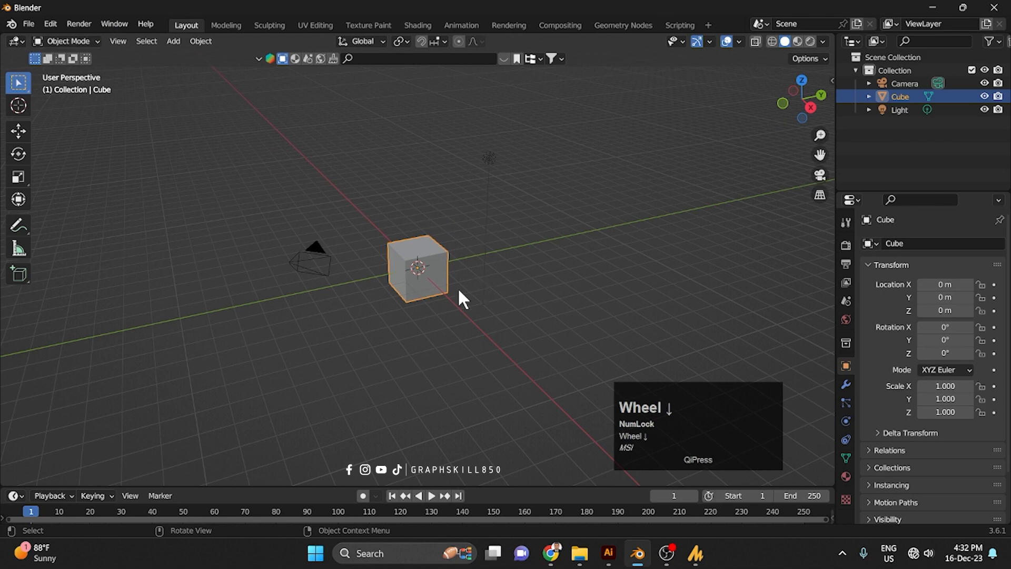
{"action": "left_click", "coordinate": [408, 292]}
{"action": "key", "text": "Delete"}
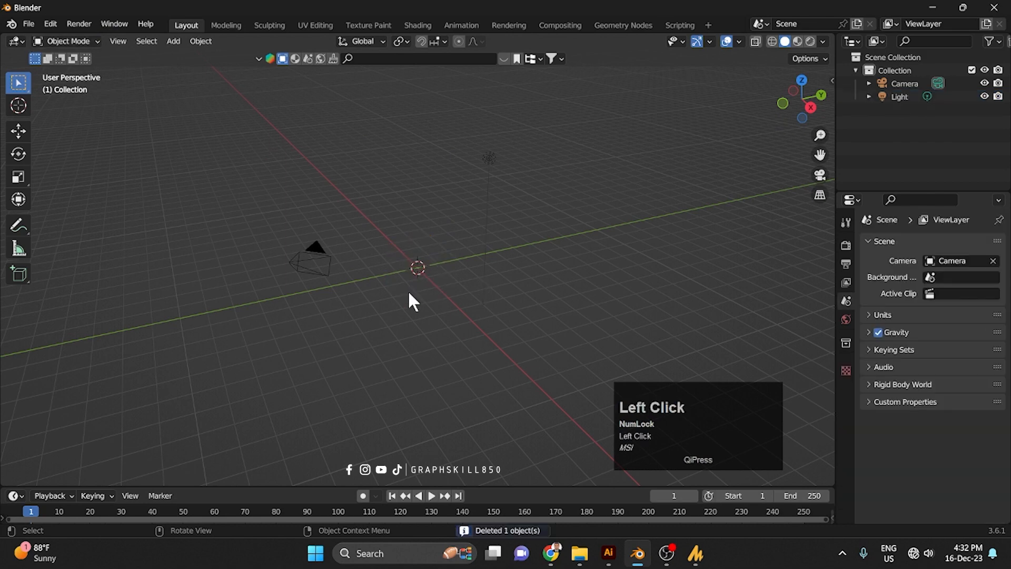
- Import fanta.svg from the Downloads folder as Scalable Vector Graphics
{"action": "scroll", "coordinate": [411, 295], "scroll_direction": "up", "scroll_amount": 5}
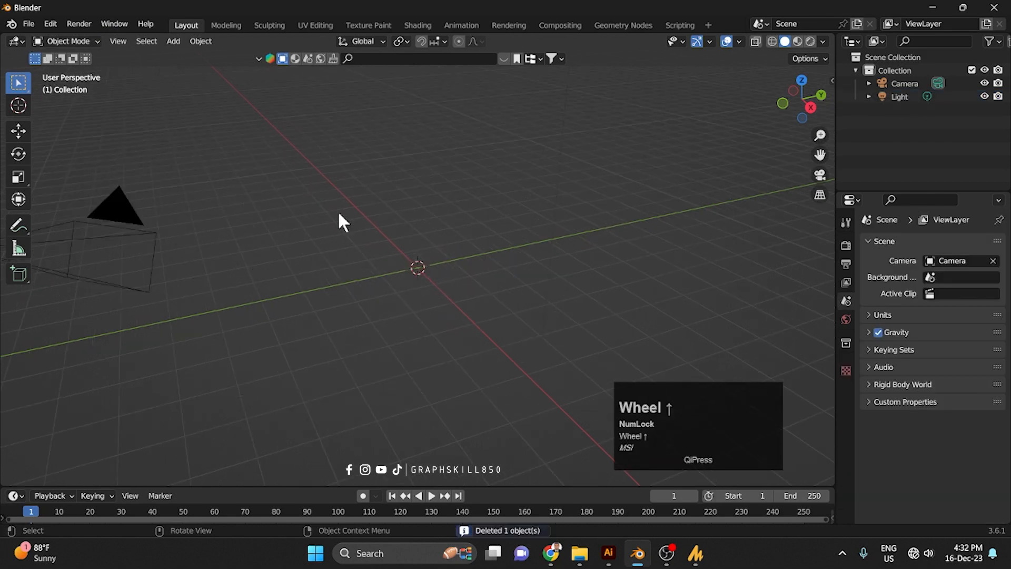
{"action": "left_click", "coordinate": [28, 24]}
{"action": "mouse_move", "coordinate": [74, 203]}
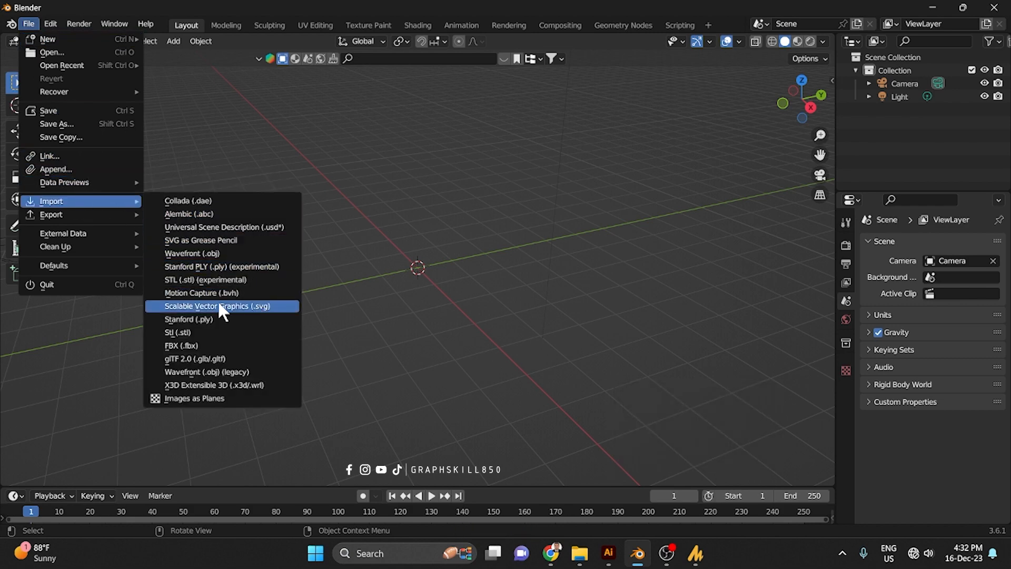
{"action": "left_click", "coordinate": [241, 308]}
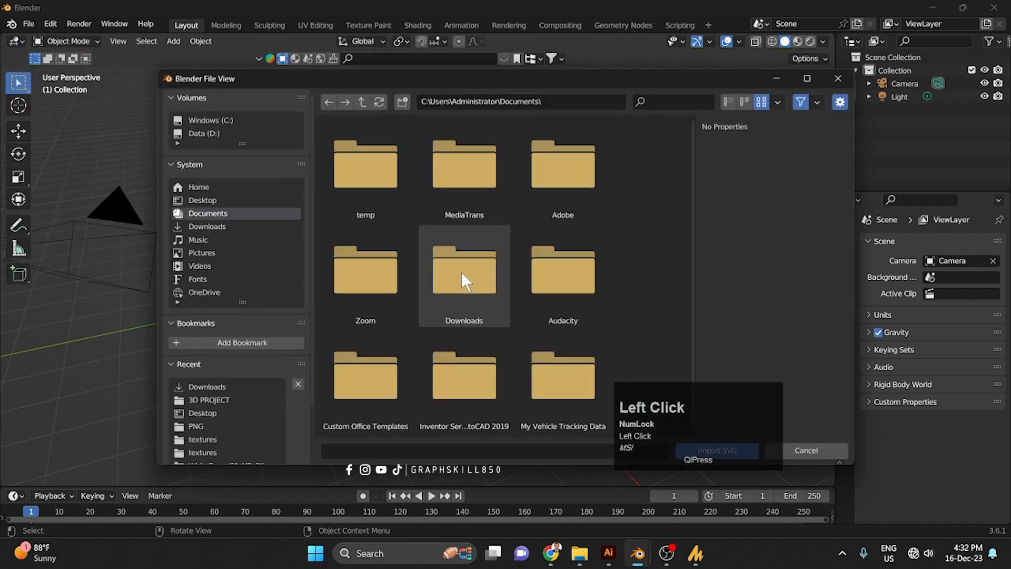
{"action": "left_click", "coordinate": [206, 226]}
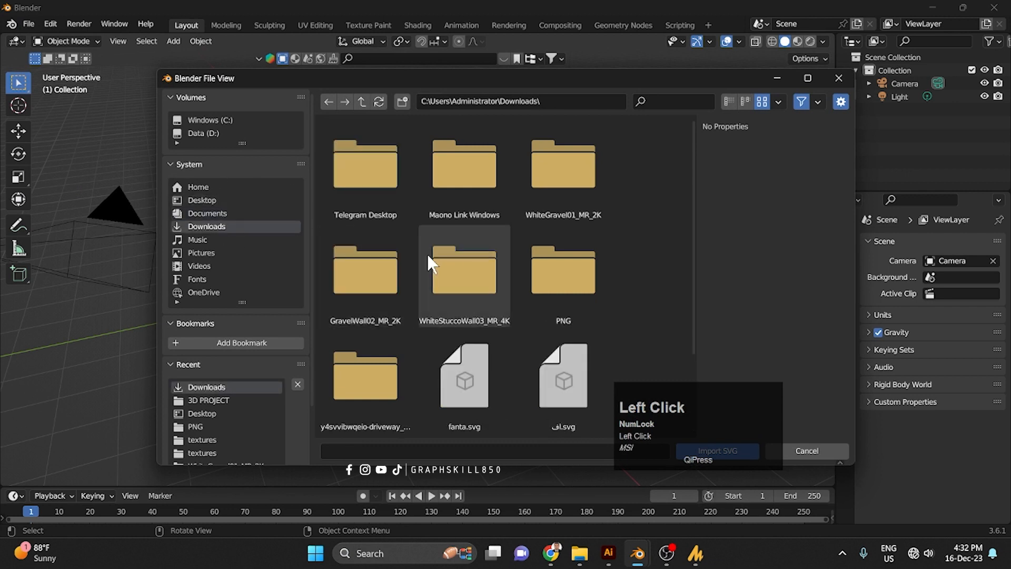
{"action": "scroll", "coordinate": [456, 343], "scroll_direction": "down", "scroll_amount": 4}
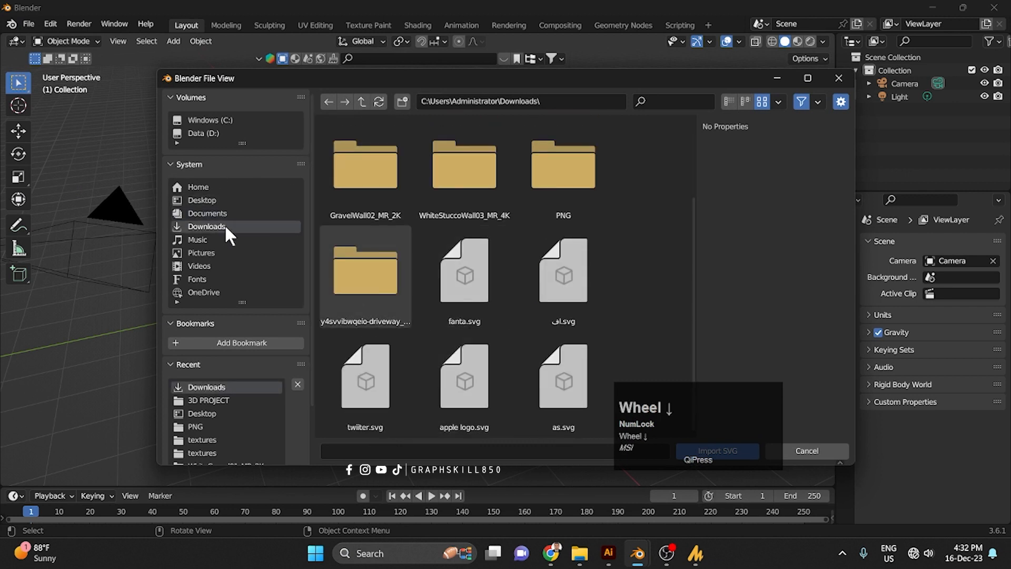
{"action": "left_click", "coordinate": [466, 308]}
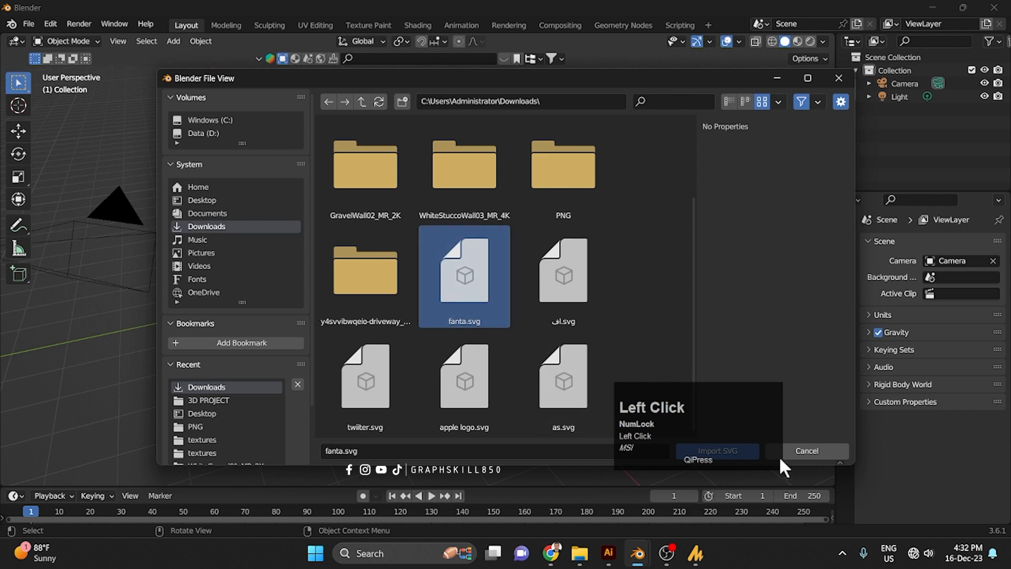
{"action": "left_click", "coordinate": [744, 451]}
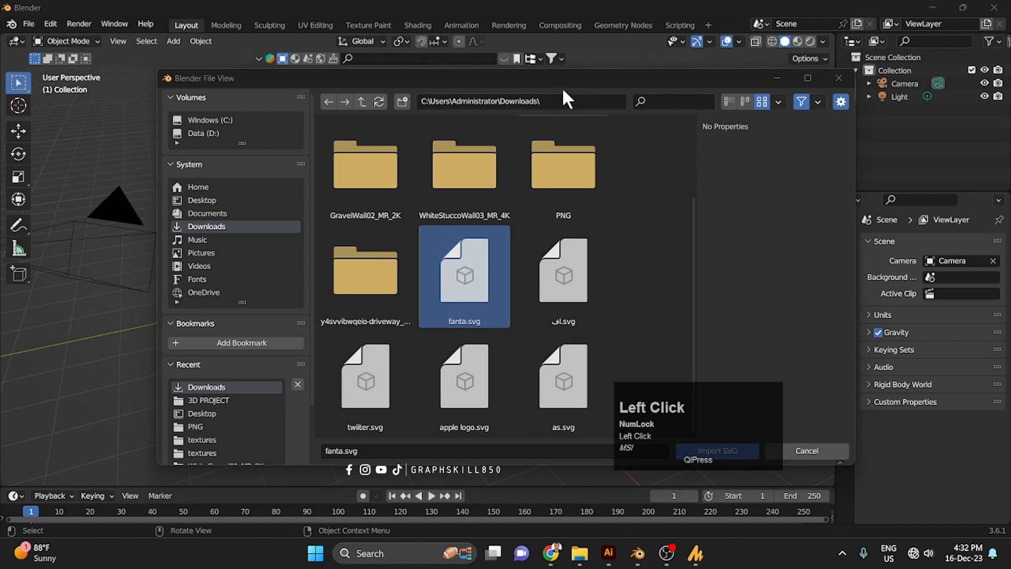
{"action": "left_click_drag", "start_coordinate": [564, 79], "coordinate": [377, 34]}
{"action": "left_click", "coordinate": [546, 405]}
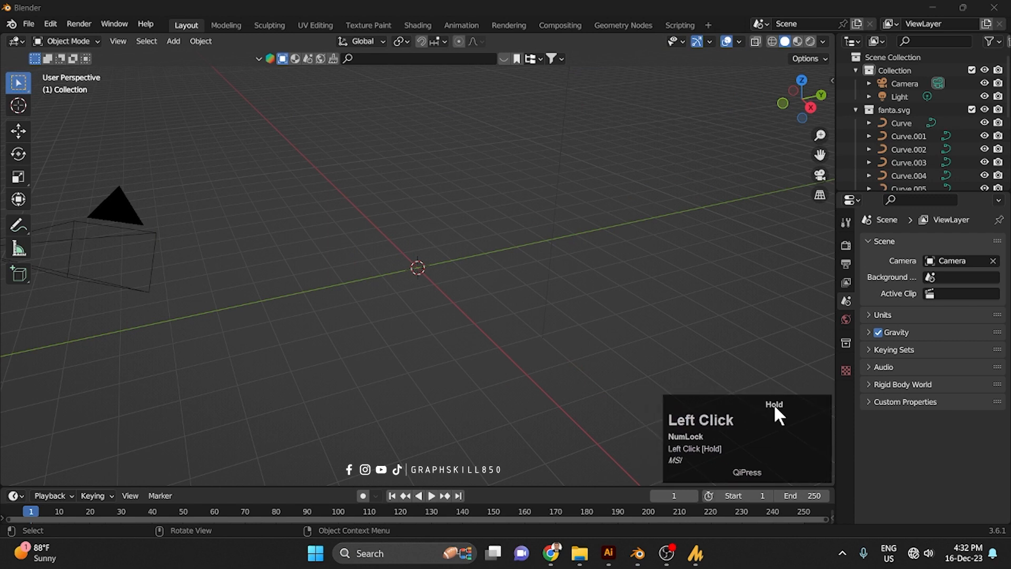
- Select all the imported Fanta logo curves and scale them up to several times their size
{"action": "scroll", "coordinate": [418, 300], "scroll_direction": "up", "scroll_amount": 3}
{"action": "mouse_move", "coordinate": [419, 300]}
{"action": "middle_mouse_down"}
{"action": "mouse_move", "coordinate": [410, 325]}
{"action": "mouse_move", "coordinate": [482, 370]}
{"action": "mouse_move", "coordinate": [470, 421]}
{"action": "mouse_move", "coordinate": [403, 323]}
{"action": "mouse_move", "coordinate": [394, 265]}
{"action": "middle_mouse_up"}
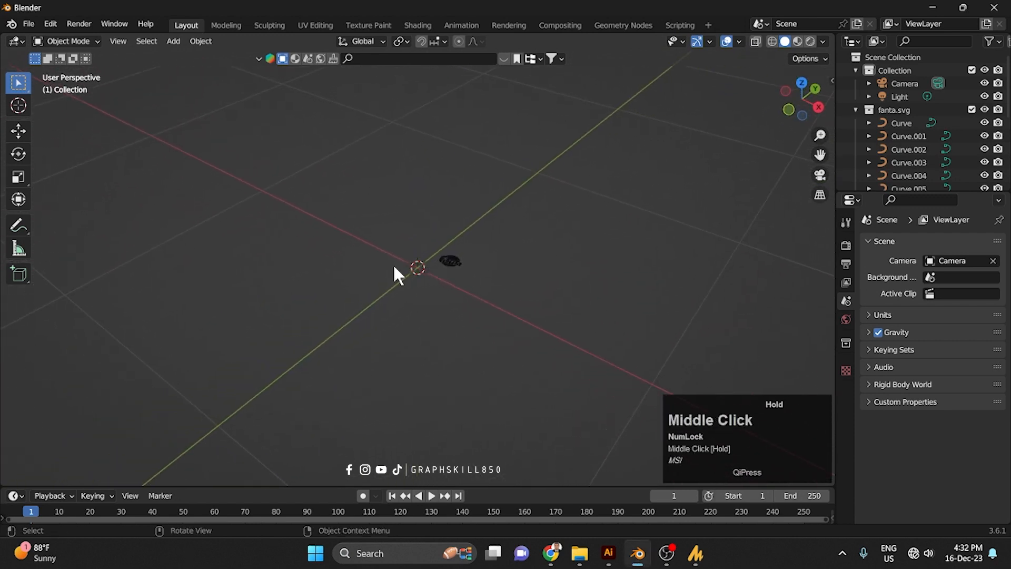
{"action": "left_click_drag", "start_coordinate": [378, 224], "coordinate": [519, 358]}
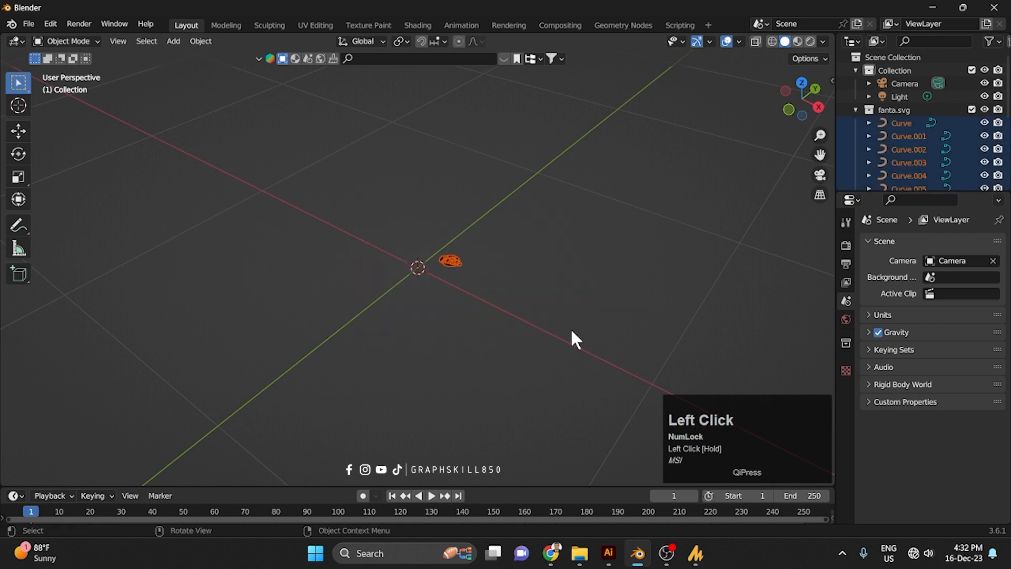
{"action": "key", "text": "s"}
{"action": "left_click", "coordinate": [232, 277]}
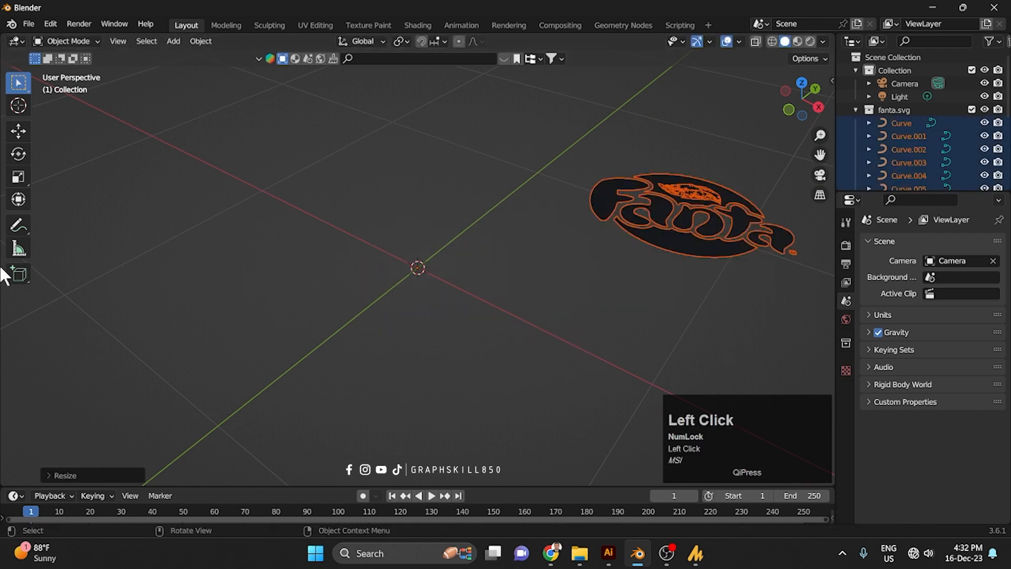
- Scale up the selected Fanta logo curves once more
{"action": "scroll", "coordinate": [396, 225], "scroll_direction": "down", "scroll_amount": 1}
{"action": "scroll", "coordinate": [398, 231], "scroll_direction": "down", "scroll_amount": 4}
{"action": "key", "text": "s"}
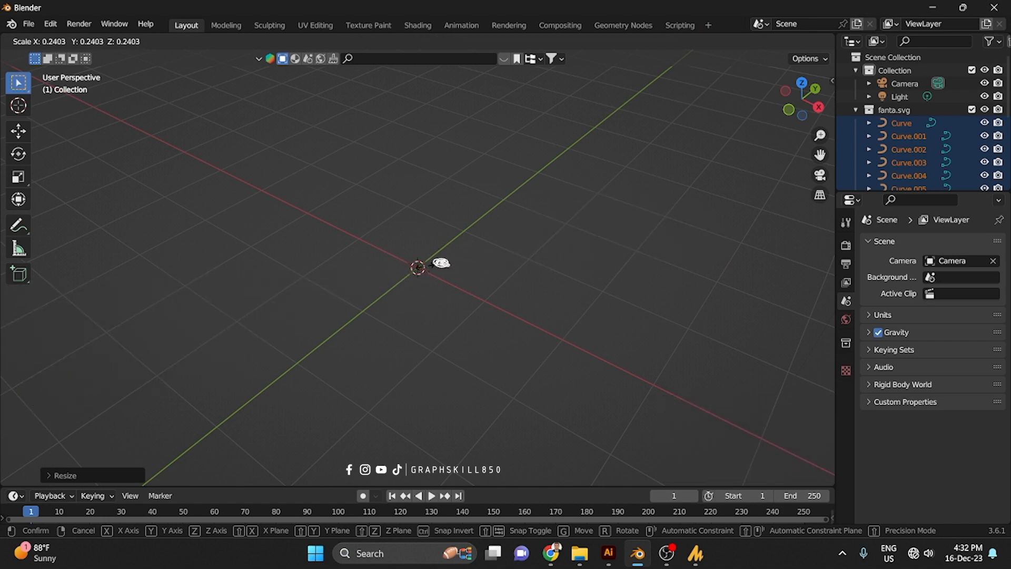
{"action": "left_click", "coordinate": [497, 250]}
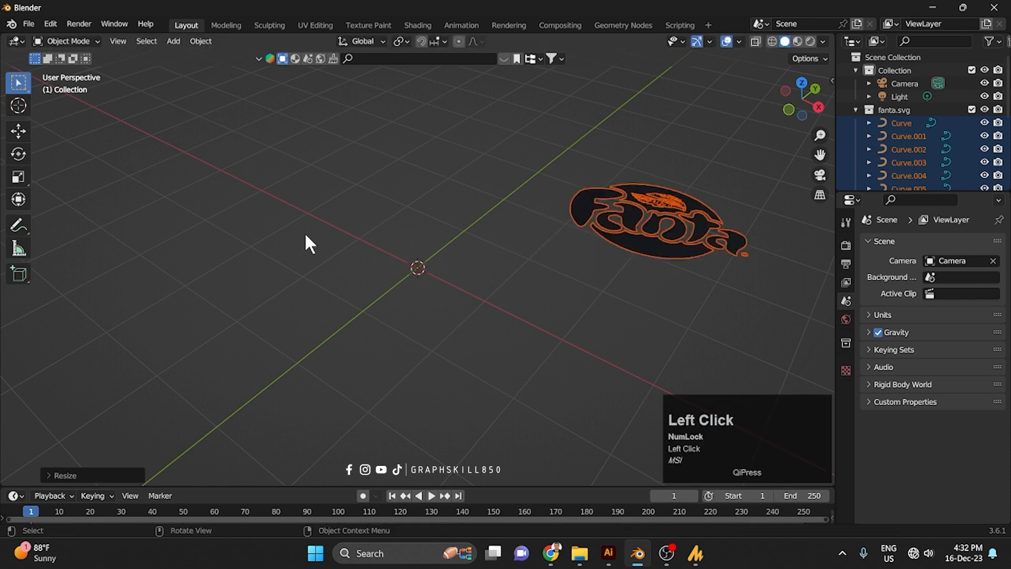
- Move the selected logo curves along the ground plane until the logo is centred on the world origin, then deselect them
{"action": "scroll", "coordinate": [258, 240], "scroll_direction": "down", "scroll_amount": 2}
{"action": "left_click", "coordinate": [11, 133]}
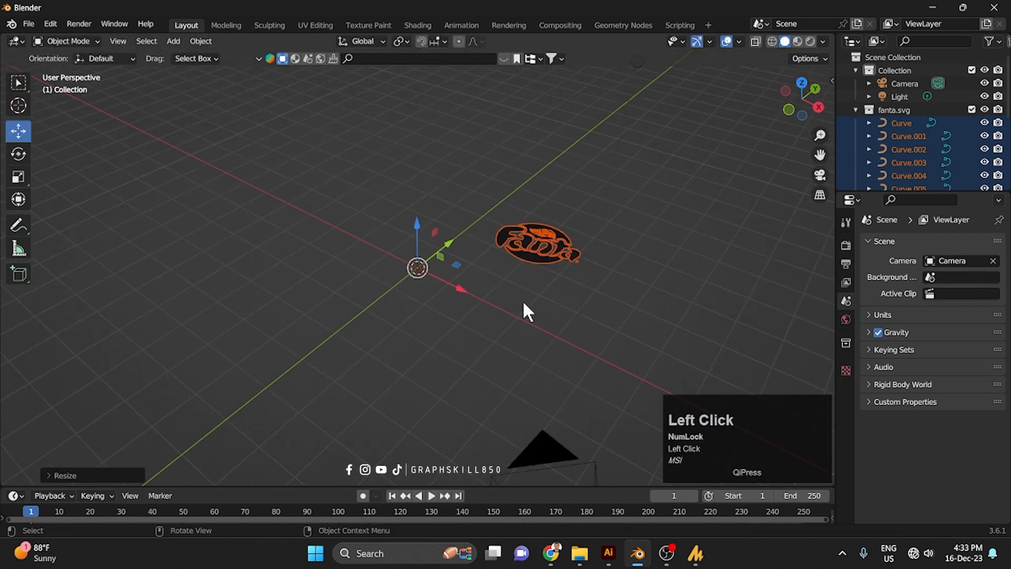
{"action": "left_click_drag", "start_coordinate": [455, 289], "coordinate": [368, 270]}
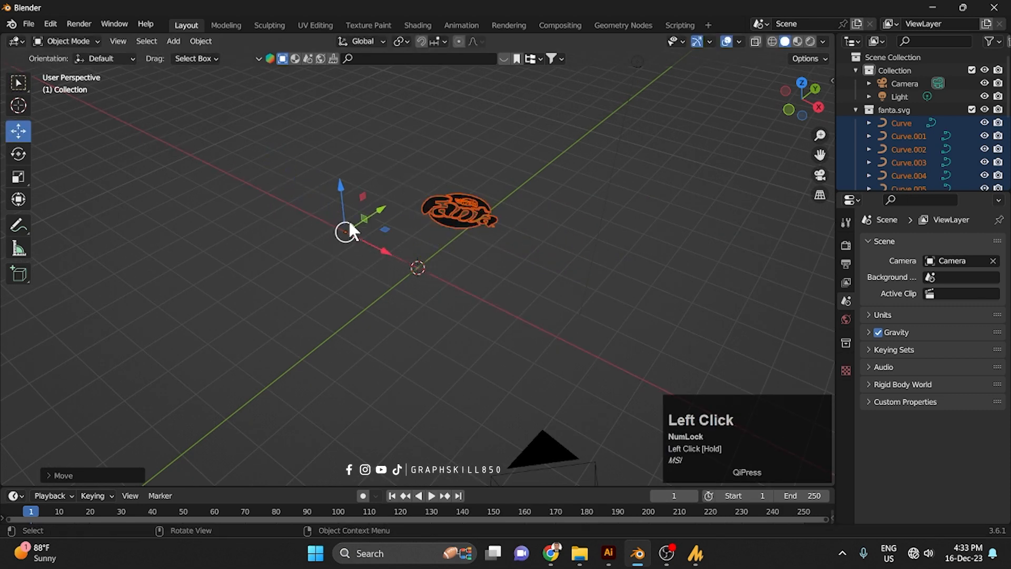
{"action": "left_click_drag", "start_coordinate": [366, 220], "coordinate": [314, 262]}
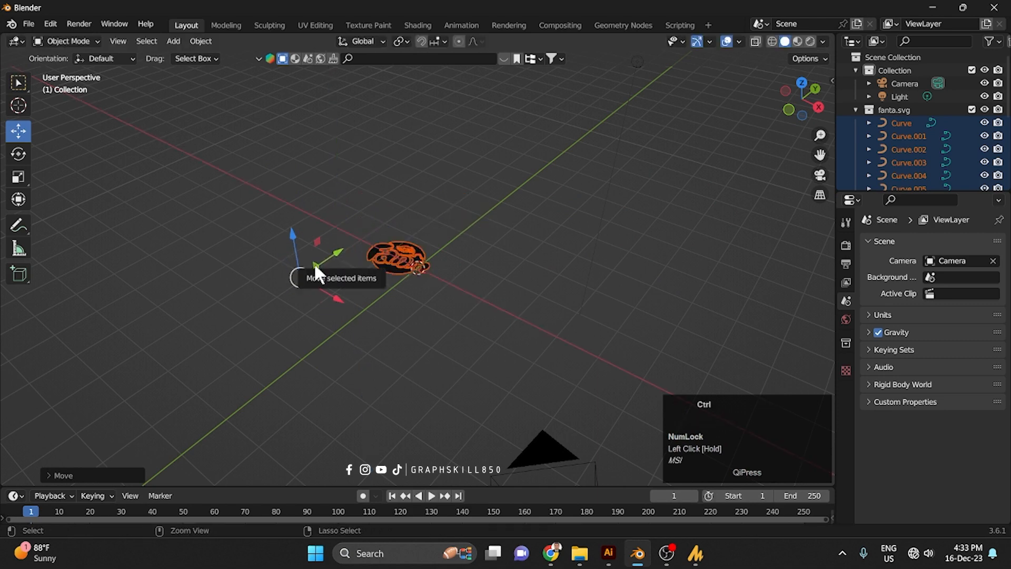
{"action": "key", "text": "ctrl+z"}
{"action": "left_click_drag", "start_coordinate": [382, 214], "coordinate": [315, 307]}
{"action": "scroll", "coordinate": [381, 328], "scroll_direction": "up", "scroll_amount": 3}
{"action": "middle_click_drag", "start_coordinate": [381, 328], "coordinate": [235, 355], "text": "shift"}
{"action": "scroll", "coordinate": [285, 289], "scroll_direction": "up", "scroll_amount": 4}
{"action": "left_click", "coordinate": [361, 345]}
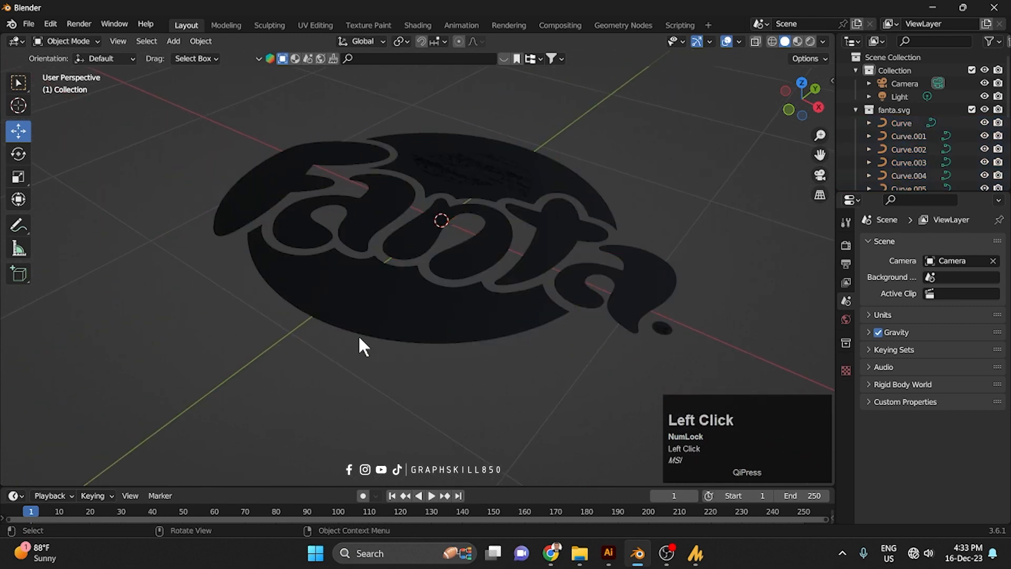
- Switch to Chrome to check the Fanta logo reference image, then return to Blender
{"action": "scroll", "coordinate": [300, 296], "scroll_direction": "down", "scroll_amount": 2}
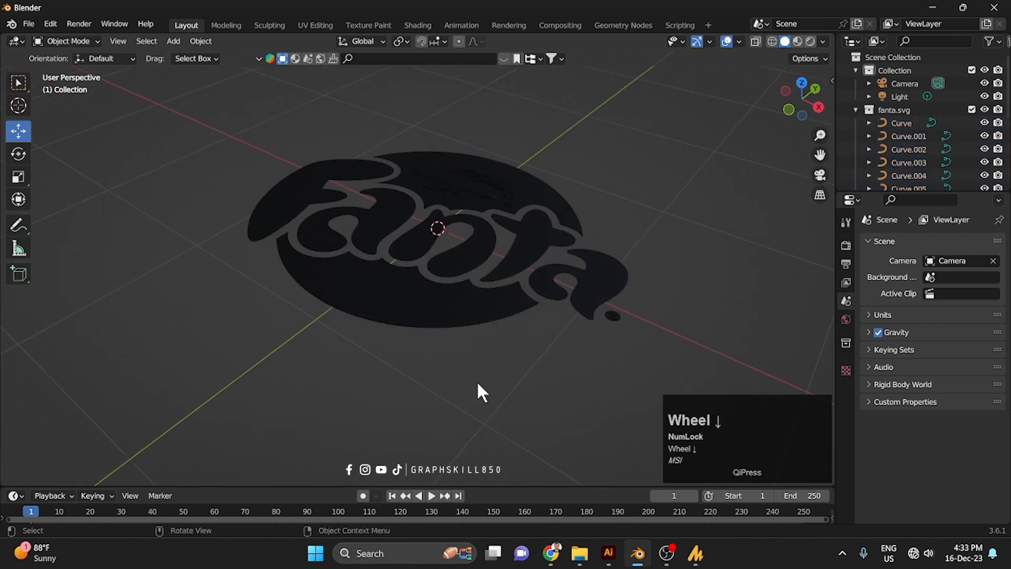
{"action": "left_click", "coordinate": [550, 553]}
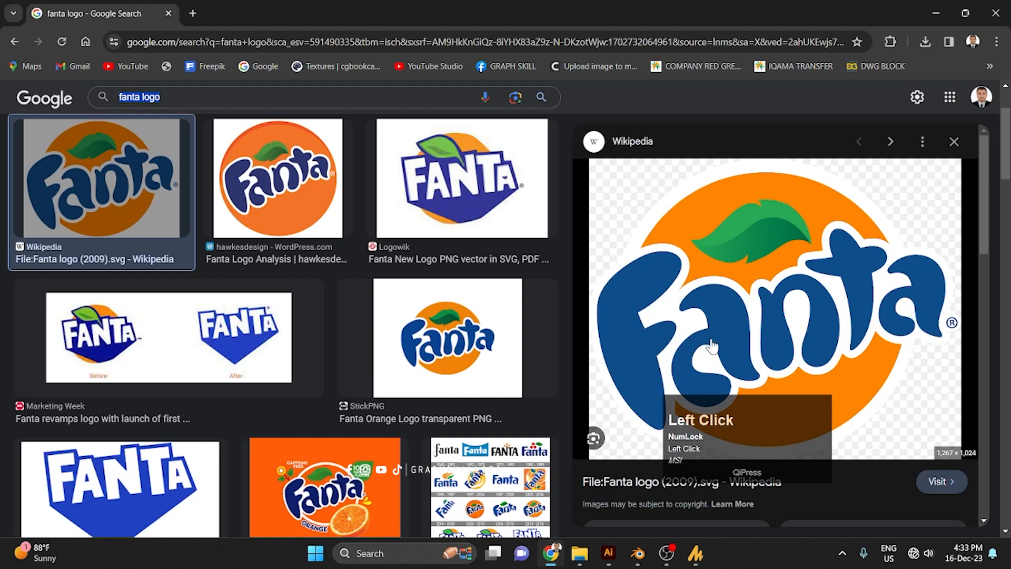
{"action": "left_click", "coordinate": [935, 13]}
- Select the five letter curves of the word Fanta and join them into one object
{"action": "left_click", "coordinate": [265, 202]}
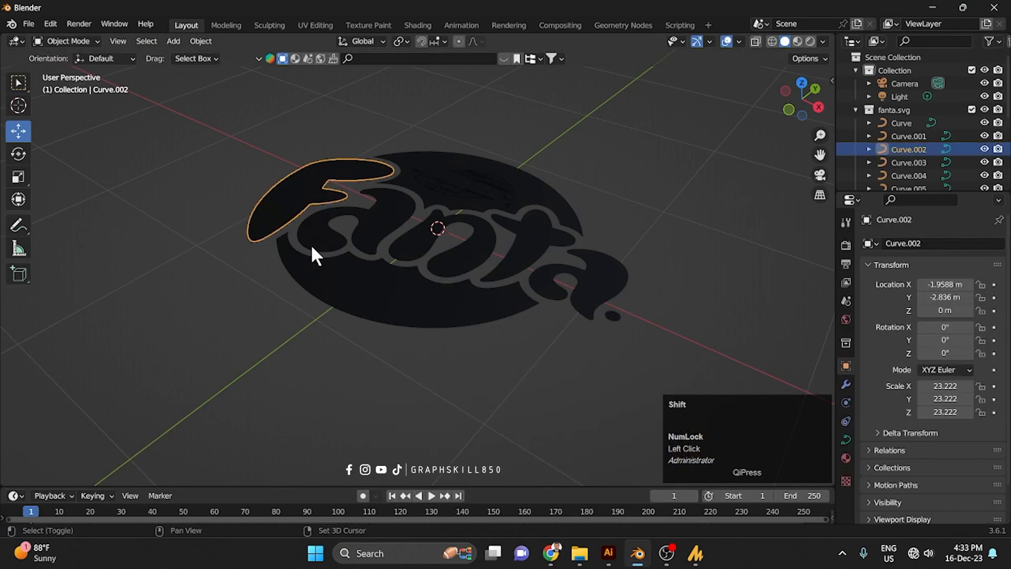
{"action": "left_click", "coordinate": [324, 235], "text": "shift"}
{"action": "left_click", "coordinate": [427, 255], "text": "shift"}
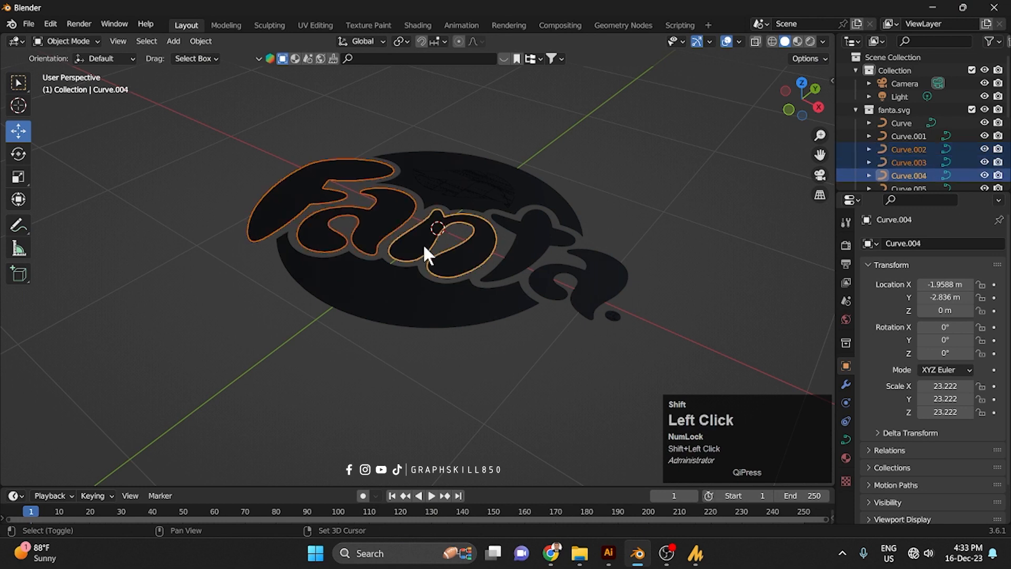
{"action": "left_click", "coordinate": [526, 271], "text": "shift"}
{"action": "left_click", "coordinate": [545, 271], "text": "shift"}
{"action": "scroll", "coordinate": [909, 166], "scroll_direction": "down", "scroll_amount": 2}
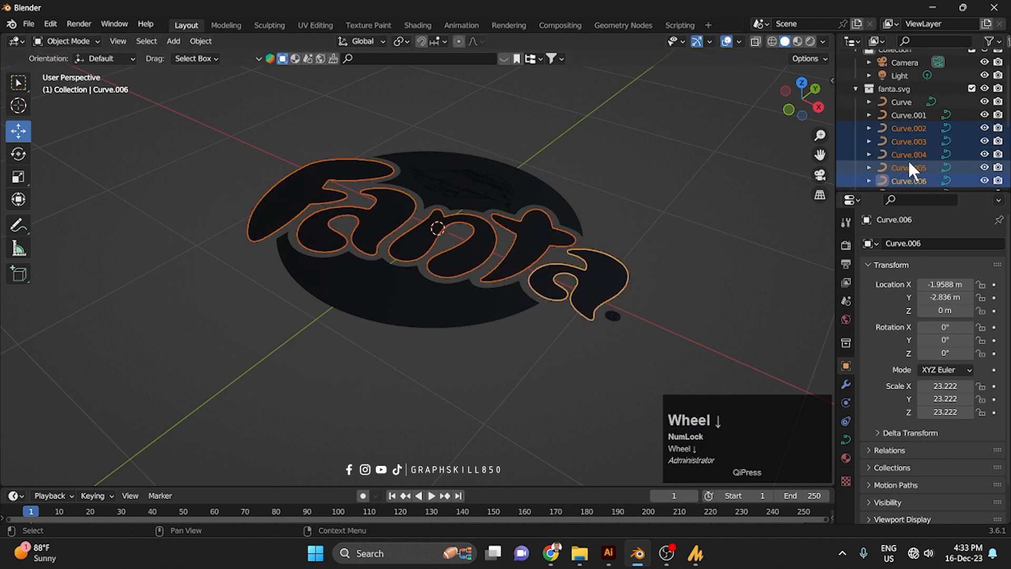
{"action": "scroll", "coordinate": [908, 159], "scroll_direction": "down", "scroll_amount": 2}
{"action": "scroll", "coordinate": [898, 124], "scroll_direction": "up", "scroll_amount": 2}
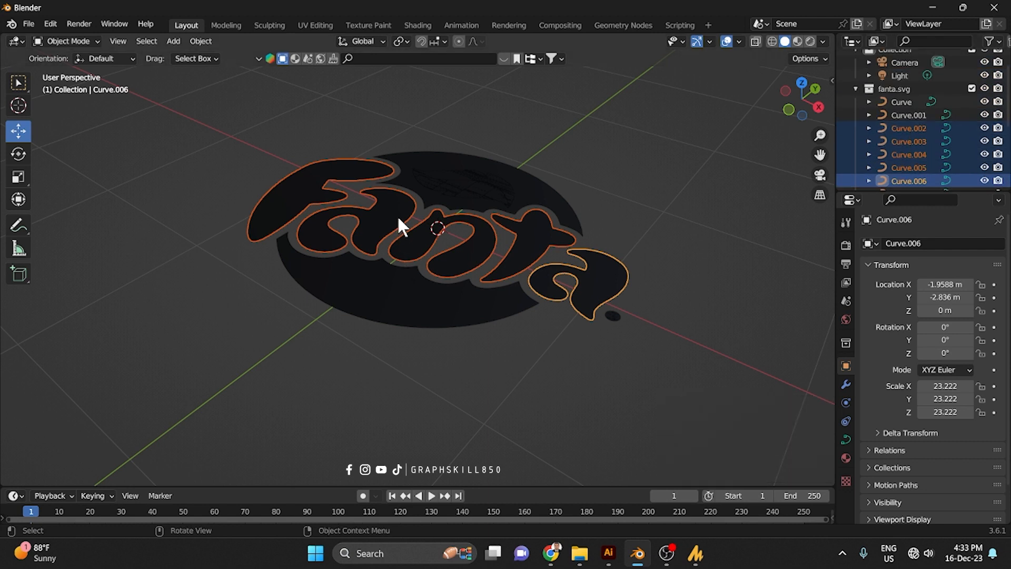
{"action": "key", "text": "ctrl"}
{"action": "key", "text": "ctrl+j"}
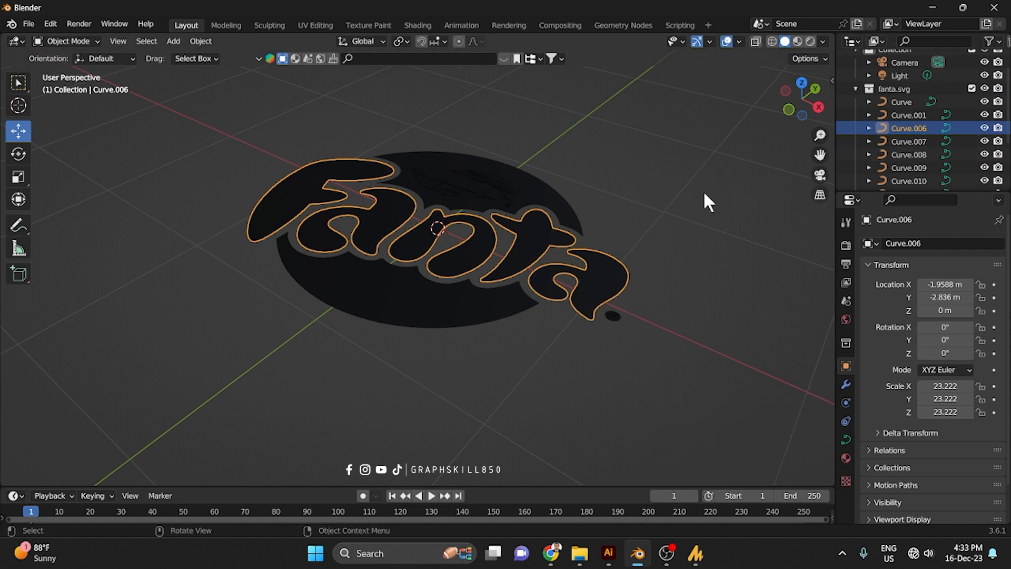
- Select the upper and lower parts of the circle behind the lettering and join them into one object
{"action": "left_click", "coordinate": [517, 282]}
{"action": "left_click", "coordinate": [499, 252]}
{"action": "left_click", "coordinate": [392, 310]}
{"action": "left_click", "coordinate": [575, 230], "text": "shift"}
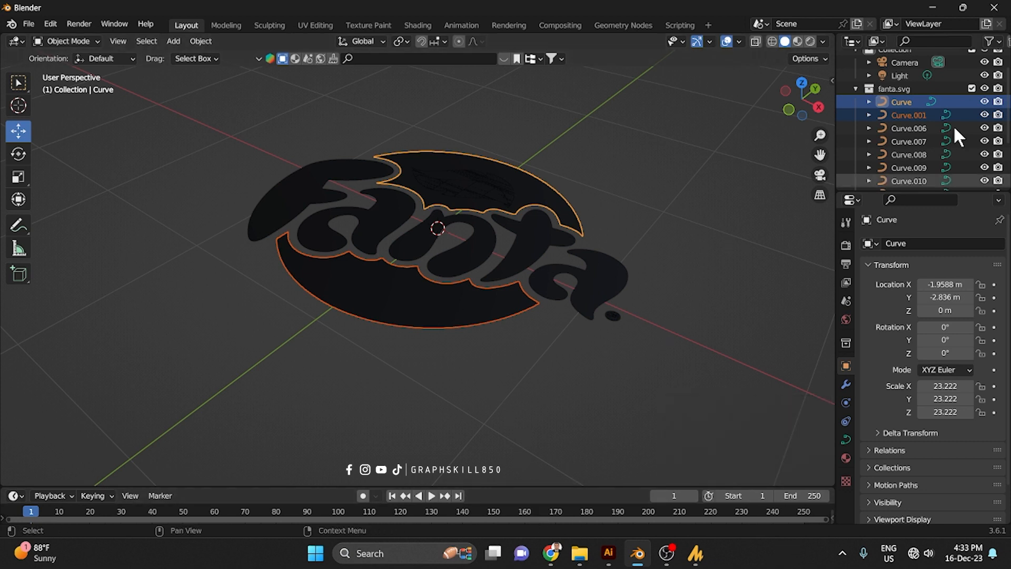
{"action": "key", "text": "ctrl"}
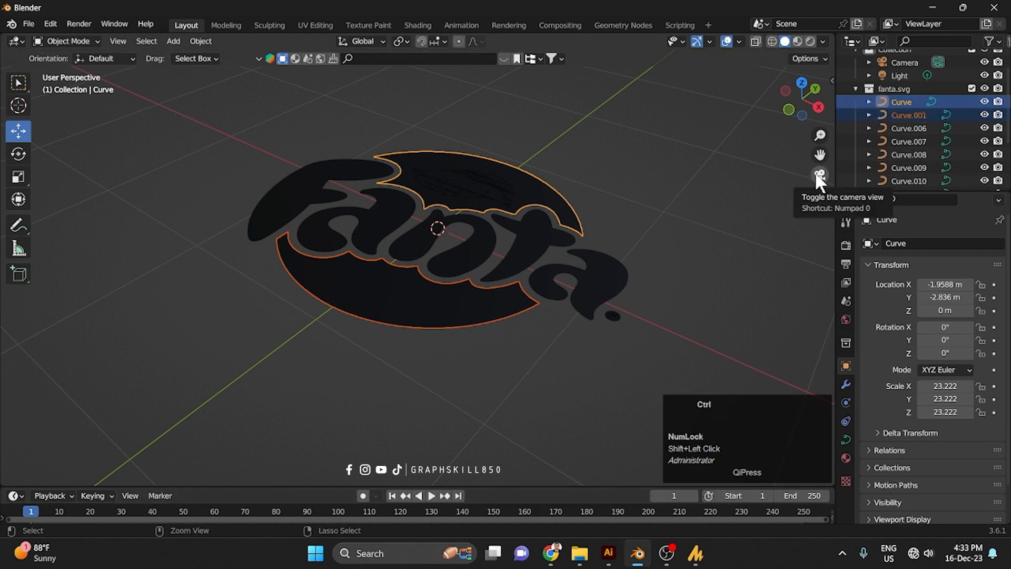
{"action": "key", "text": "ctrl+j"}
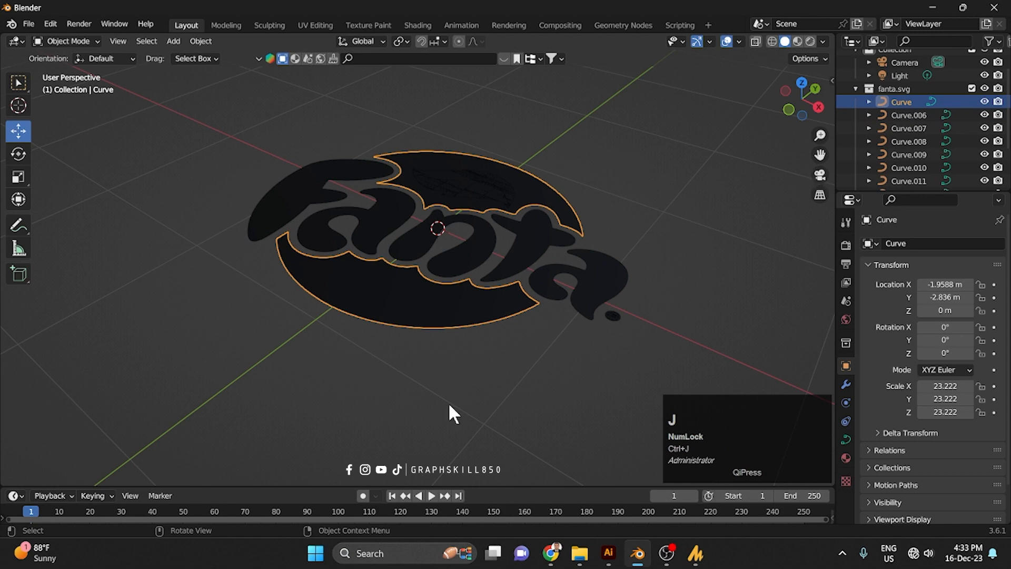
- Remove the SVGMat material slot from the joined background circle and from the joined Fanta letters
{"action": "left_click", "coordinate": [464, 330]}
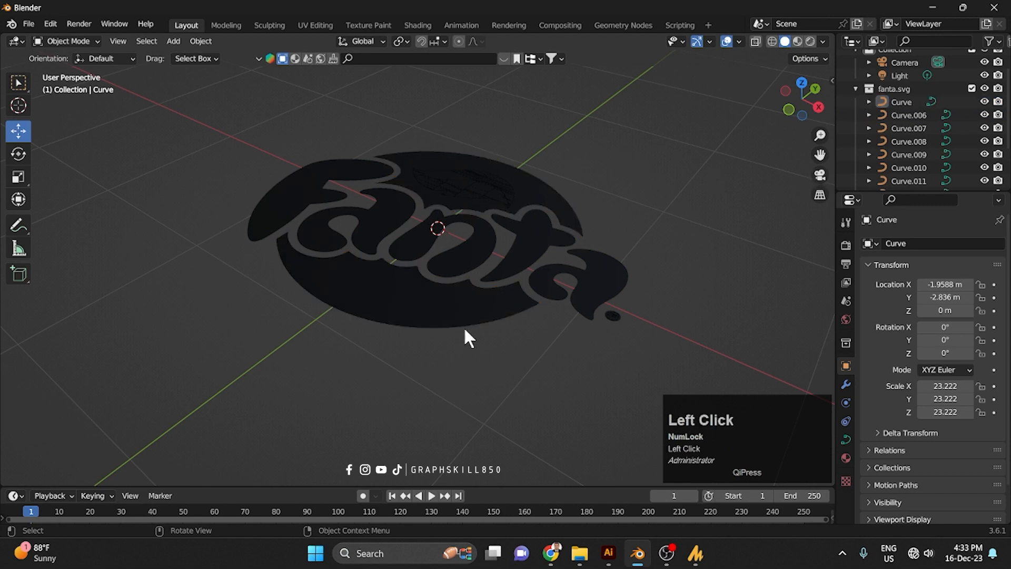
{"action": "left_click", "coordinate": [453, 178]}
{"action": "middle_click_drag", "start_coordinate": [378, 219], "coordinate": [415, 201]}
{"action": "scroll", "coordinate": [428, 142], "scroll_direction": "up", "scroll_amount": 2}
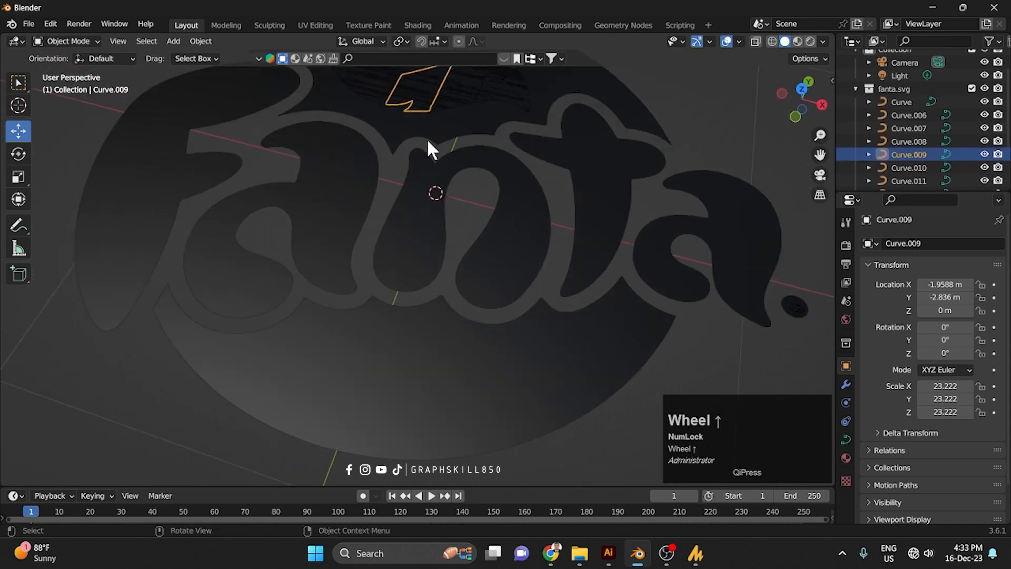
{"action": "scroll", "coordinate": [427, 142], "scroll_direction": "down", "scroll_amount": 2}
{"action": "left_click", "coordinate": [471, 363]}
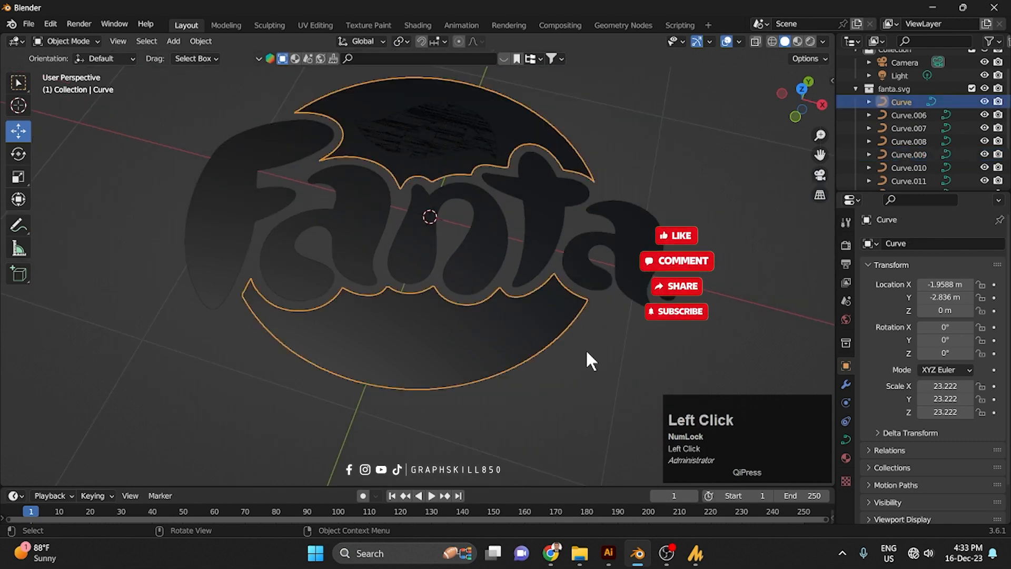
{"action": "left_click", "coordinate": [845, 457]}
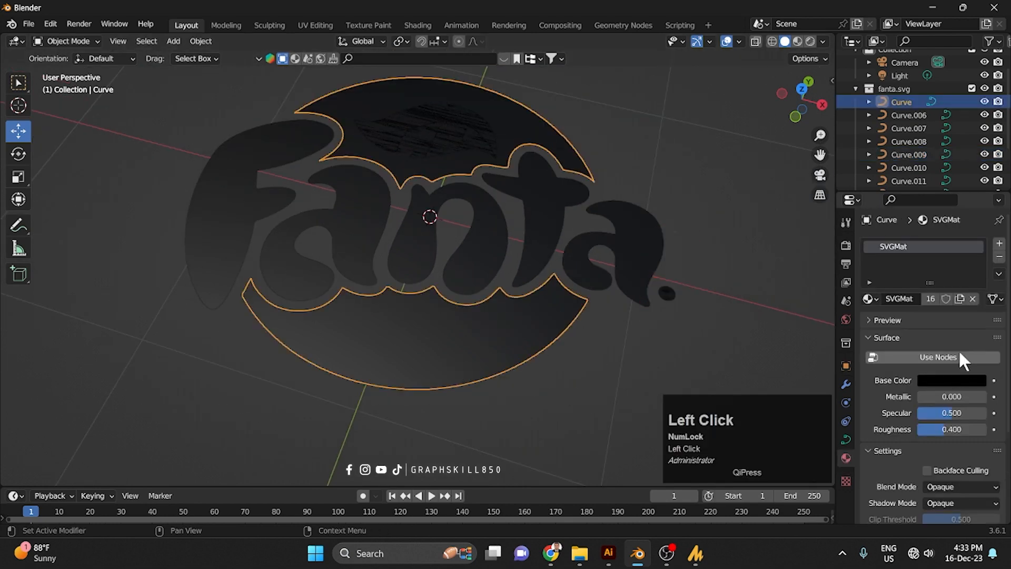
{"action": "left_click", "coordinate": [998, 256]}
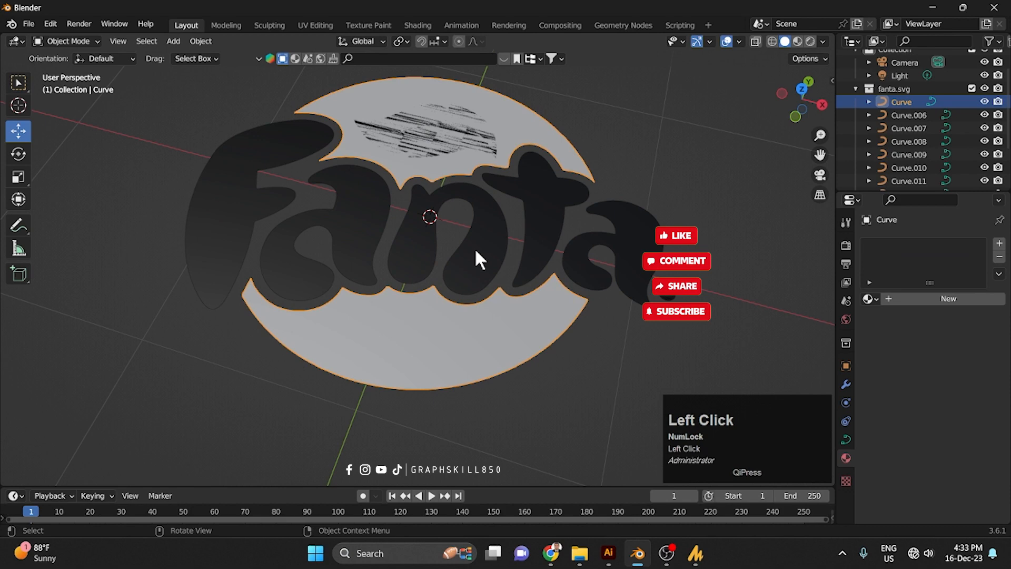
{"action": "left_click", "coordinate": [557, 241]}
{"action": "left_click", "coordinate": [998, 258]}
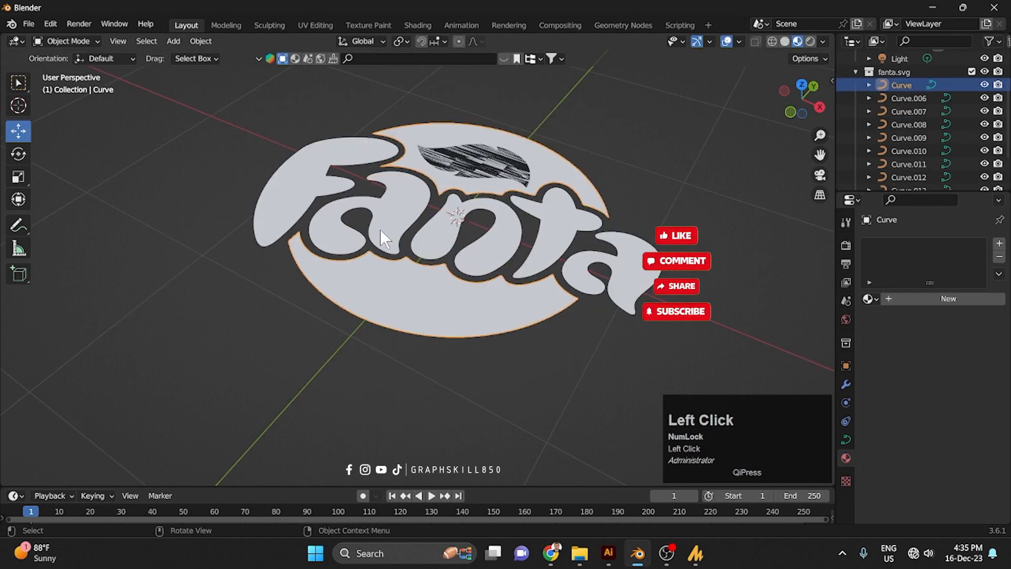
- Extrude the upper leaf curve by 0.01 m in its curve geometry settings
{"action": "left_click", "coordinate": [380, 229]}
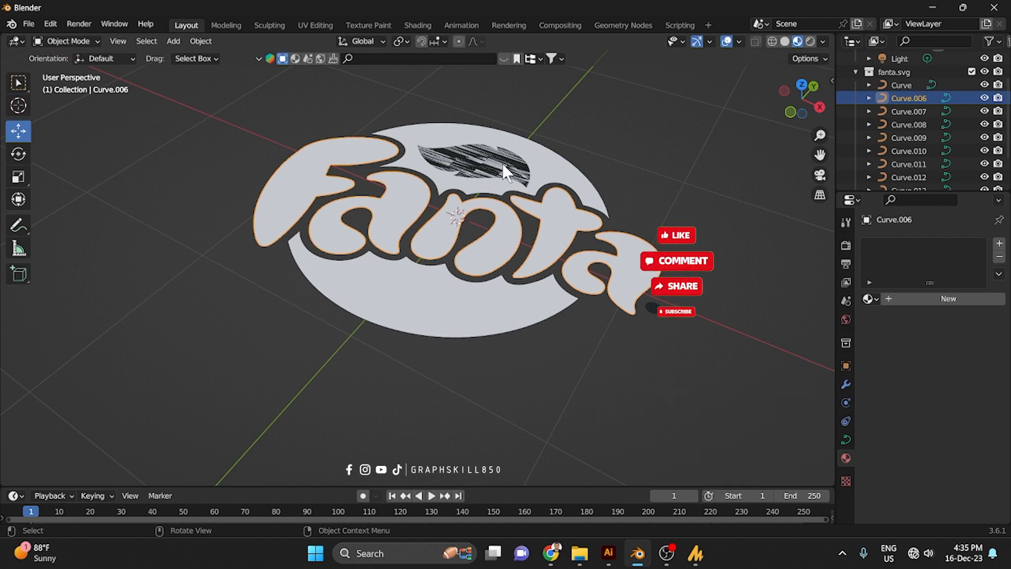
{"action": "left_click", "coordinate": [521, 164]}
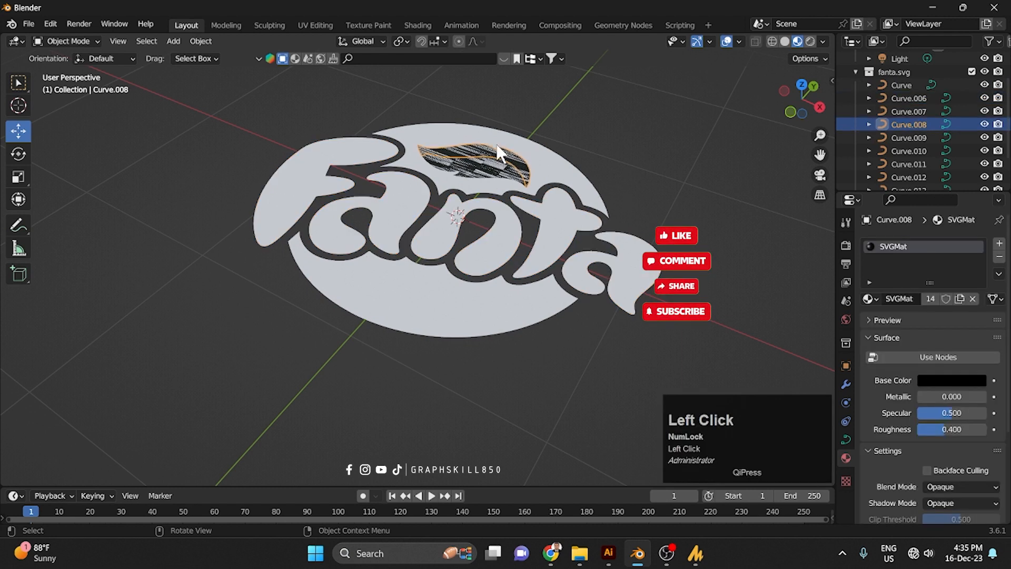
{"action": "left_click", "coordinate": [844, 439]}
{"action": "scroll", "coordinate": [914, 441], "scroll_direction": "down", "scroll_amount": 3}
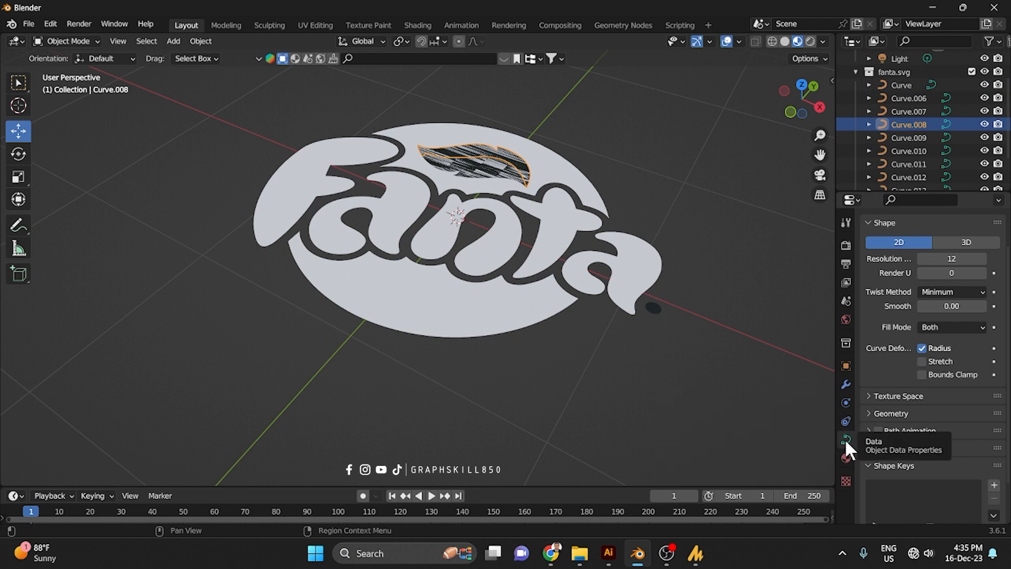
{"action": "left_click", "coordinate": [872, 412]}
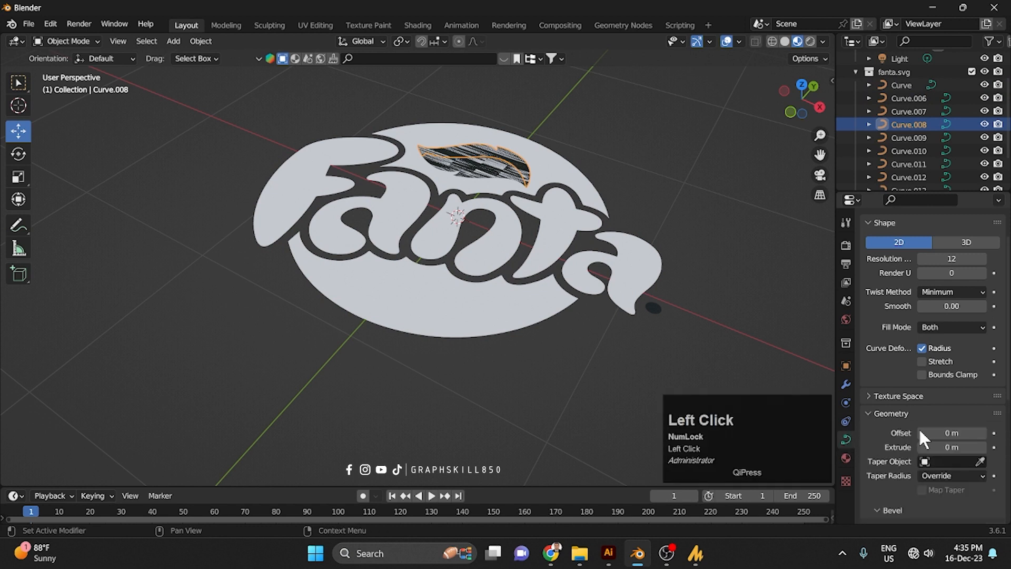
{"action": "left_click", "coordinate": [981, 446]}
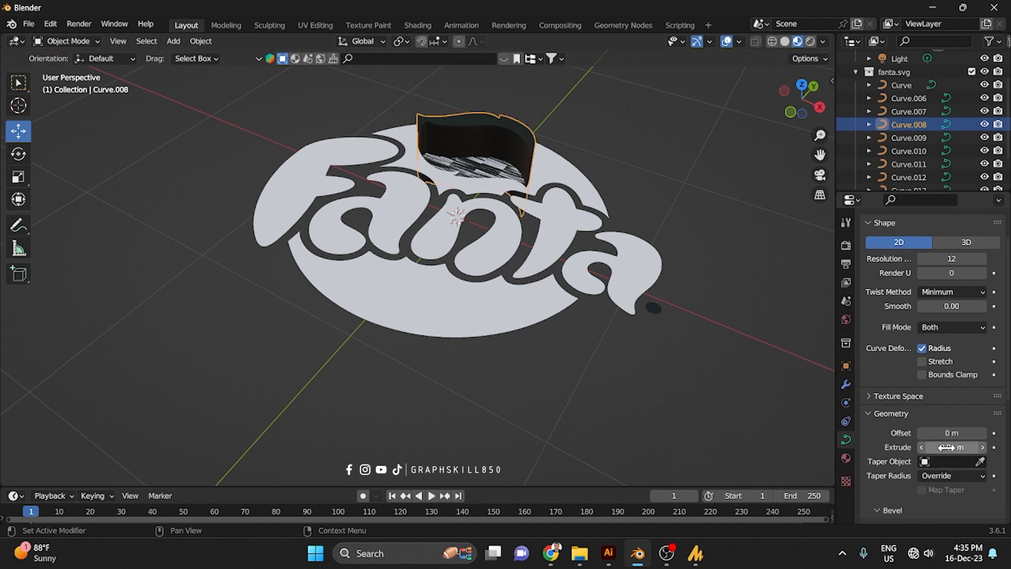
- Extrude each of the four remaining lower leaf pieces by 0.01 m, one after another
{"action": "left_click", "coordinate": [437, 157]}
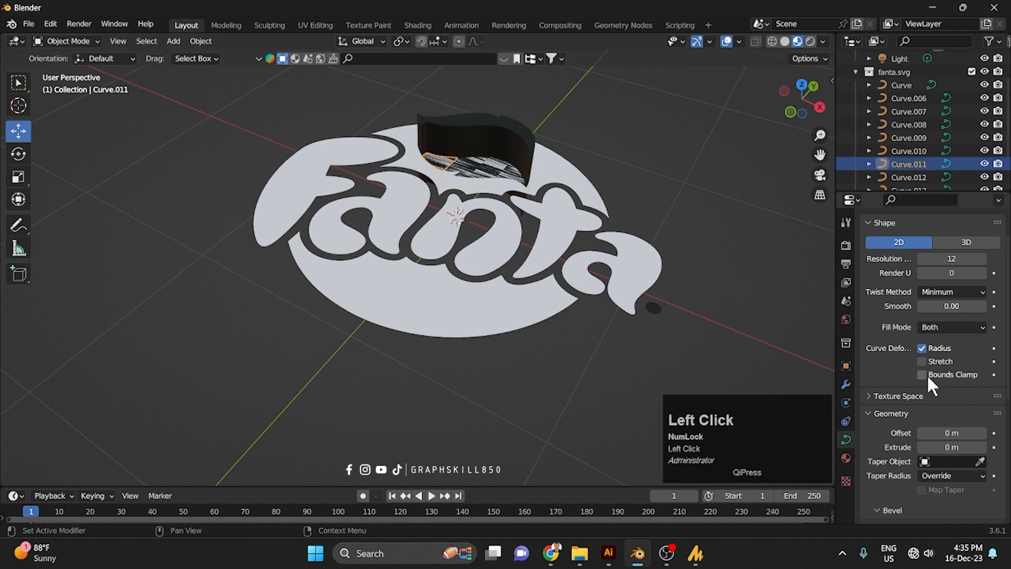
{"action": "left_click", "coordinate": [981, 446]}
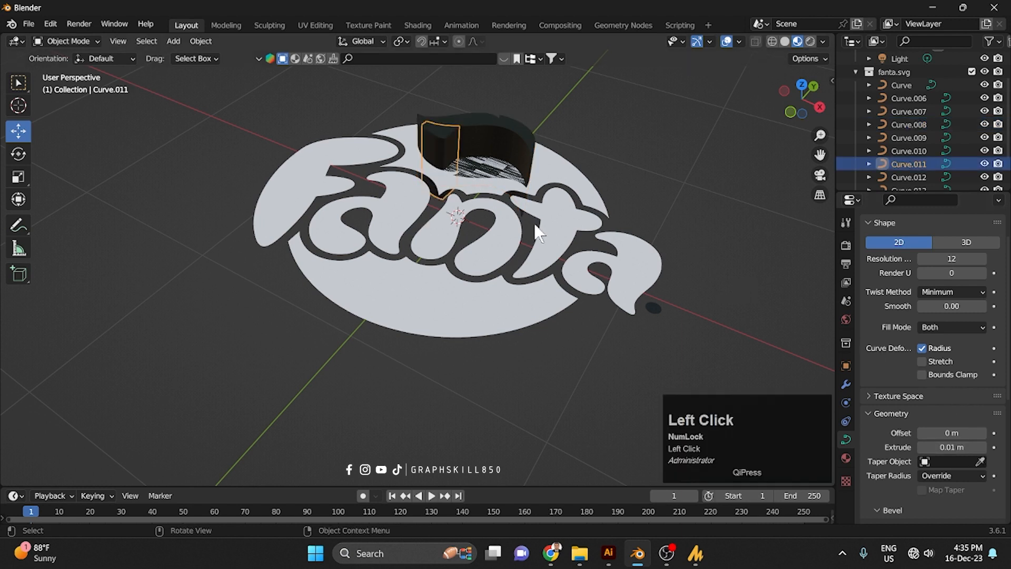
{"action": "left_click", "coordinate": [458, 171]}
{"action": "left_click", "coordinate": [977, 444]}
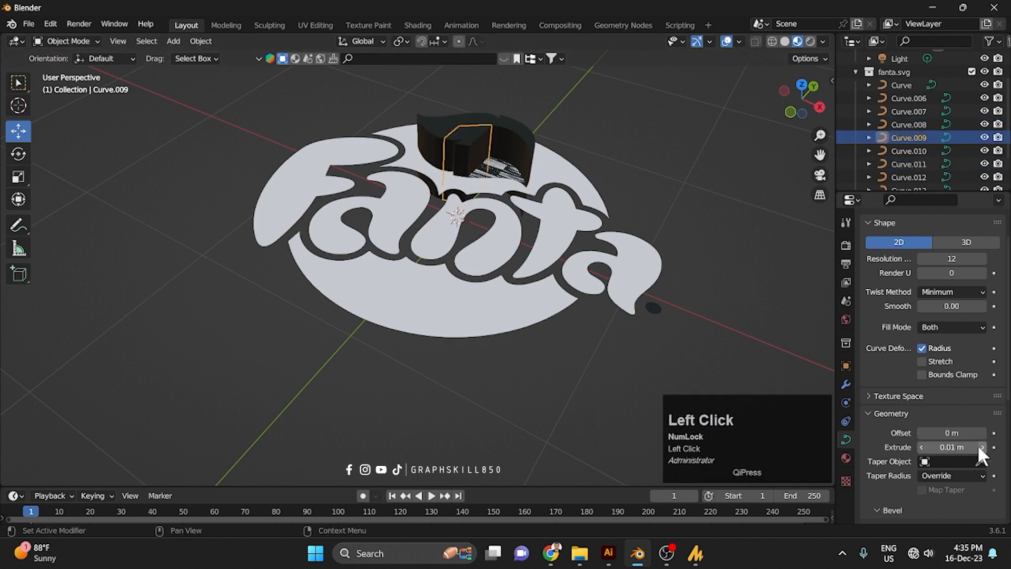
{"action": "left_click", "coordinate": [484, 171]}
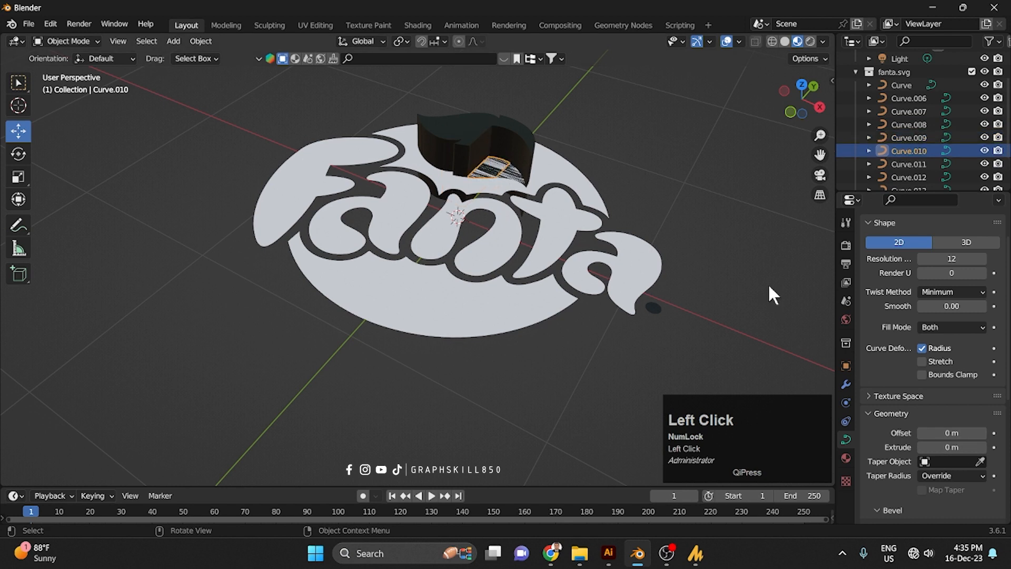
{"action": "left_click", "coordinate": [981, 447]}
{"action": "left_click", "coordinate": [516, 183]}
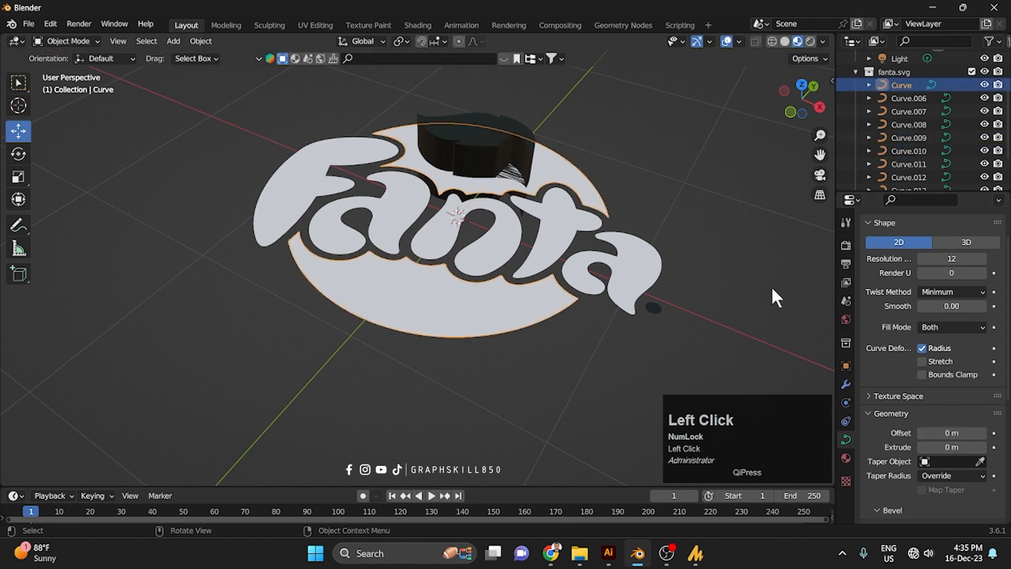
{"action": "left_click", "coordinate": [506, 177]}
{"action": "left_click", "coordinate": [512, 182]}
{"action": "left_click", "coordinate": [515, 179]}
{"action": "left_click", "coordinate": [985, 447]}
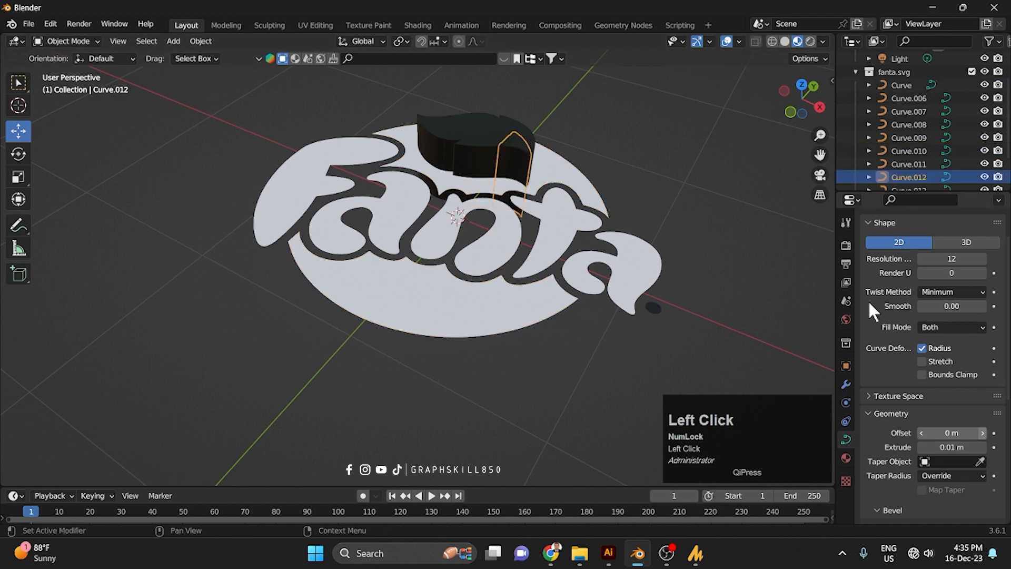
- Extrude the joined background circle curve by 0.005 m in its curve geometry settings
{"action": "left_click", "coordinate": [426, 179]}
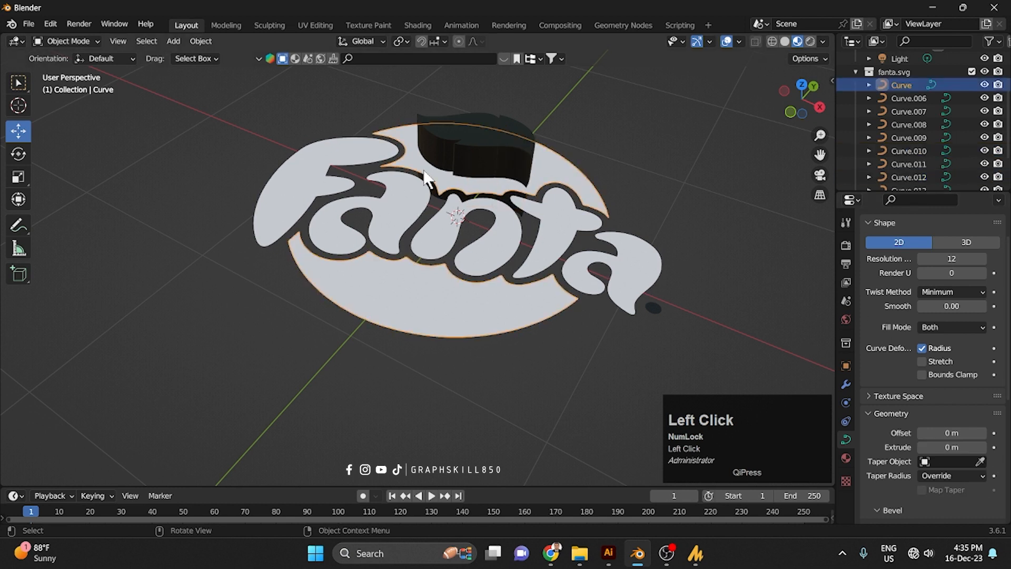
{"action": "left_click", "coordinate": [961, 446]}
{"action": "type", "text": "."}
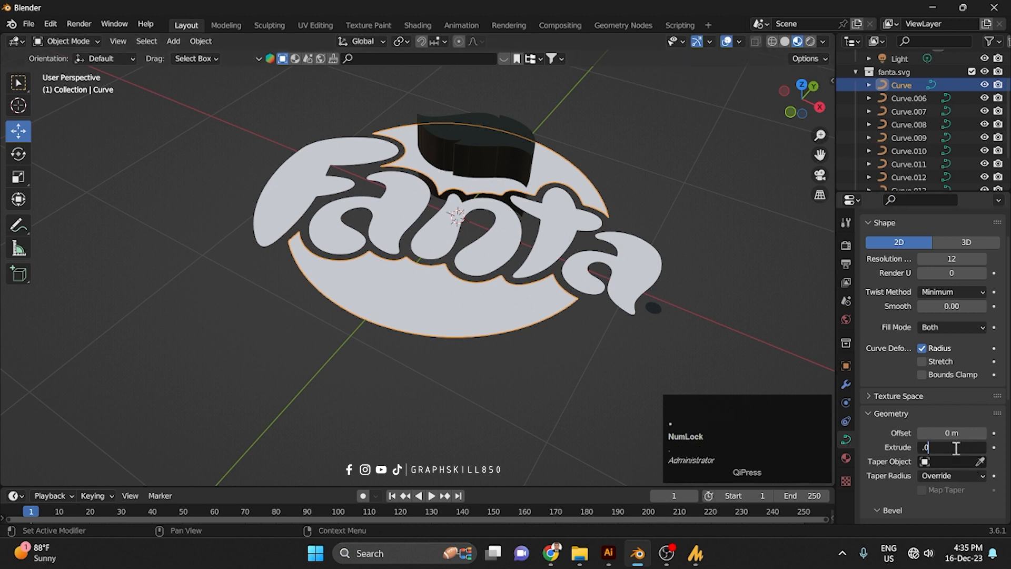
{"action": "type", "text": "005"}
{"action": "key", "text": "Return"}
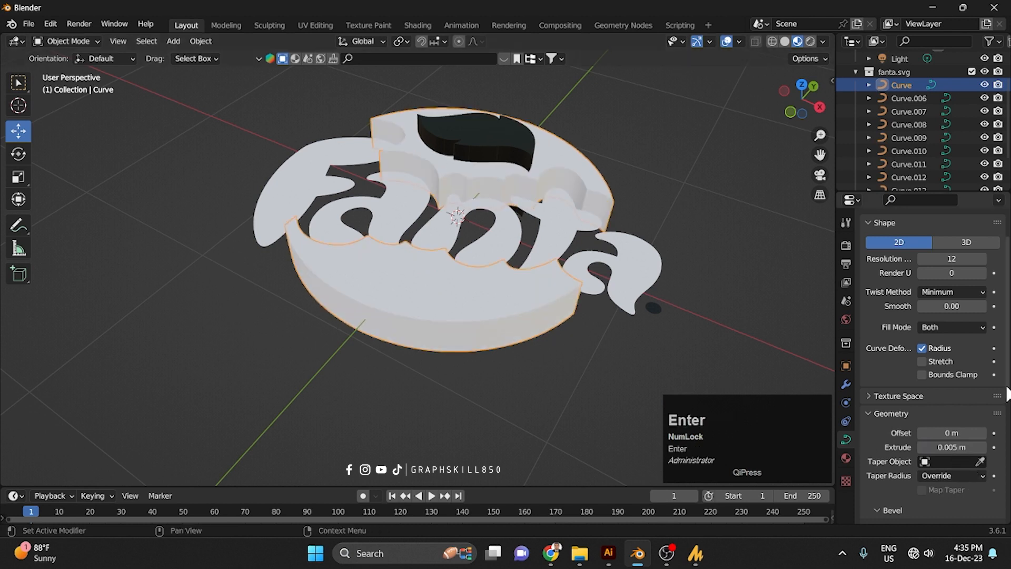
- Remove the SVGMat material slot from the upper leaf curve
{"action": "middle_click_drag", "start_coordinate": [502, 128], "coordinate": [367, 171]}
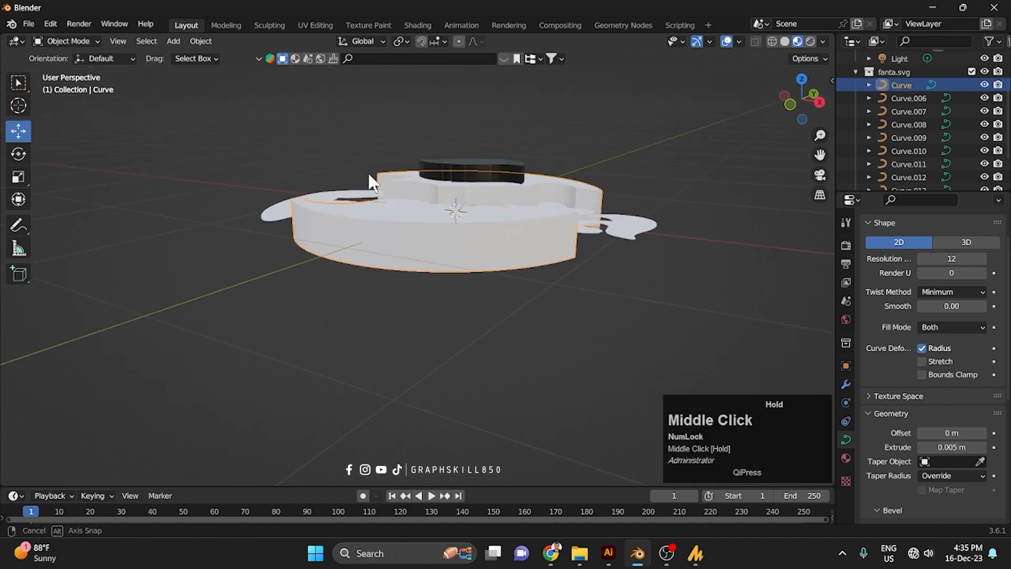
{"action": "middle_click_drag", "start_coordinate": [483, 189], "coordinate": [551, 96]}
{"action": "left_click", "coordinate": [513, 121]}
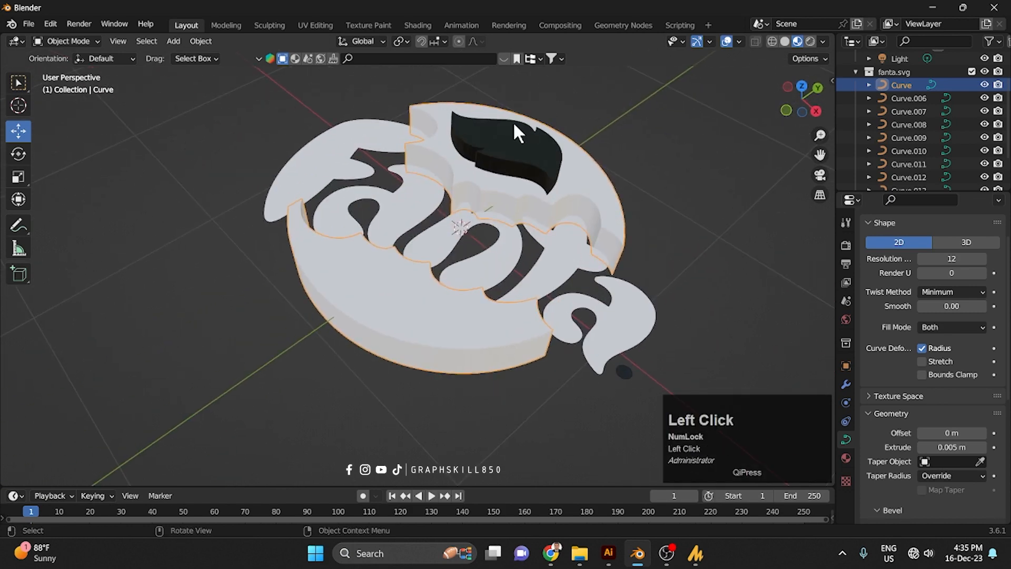
{"action": "middle_click_drag", "start_coordinate": [551, 211], "coordinate": [578, 210]}
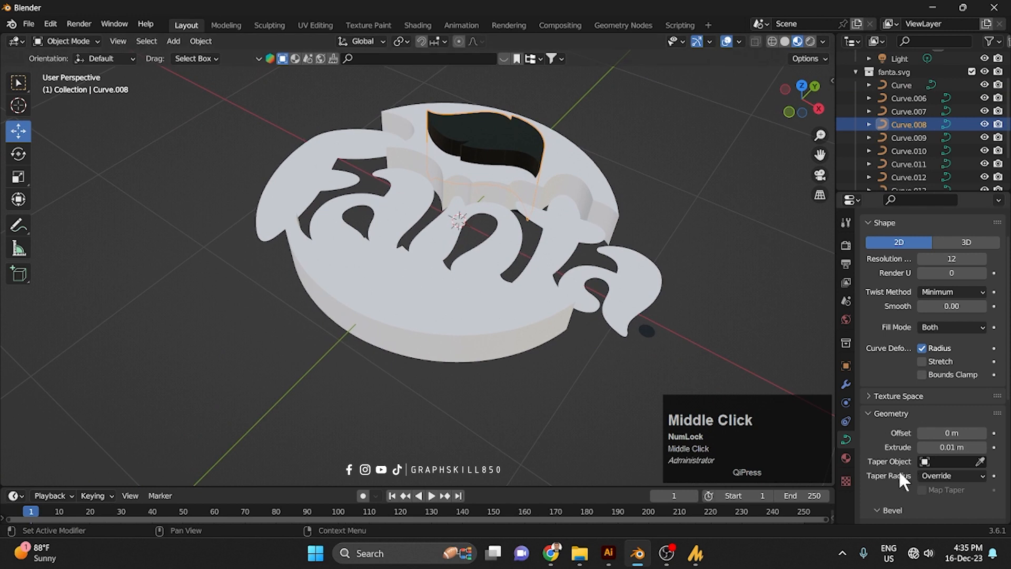
{"action": "scroll", "coordinate": [898, 469], "scroll_direction": "down", "scroll_amount": 5}
{"action": "left_click", "coordinate": [844, 458]}
{"action": "scroll", "coordinate": [973, 266], "scroll_direction": "up", "scroll_amount": 4}
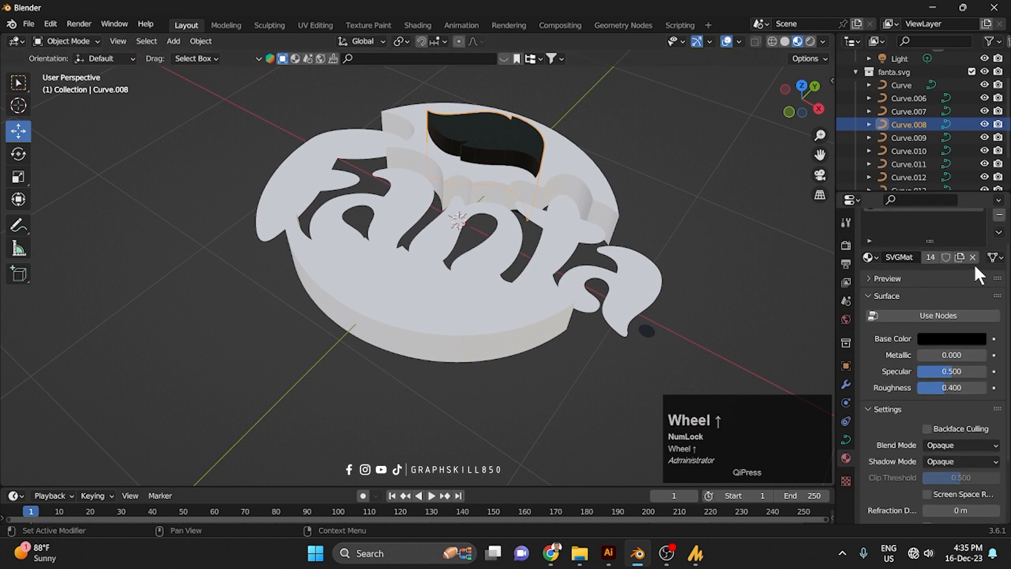
{"action": "left_click", "coordinate": [970, 250]}
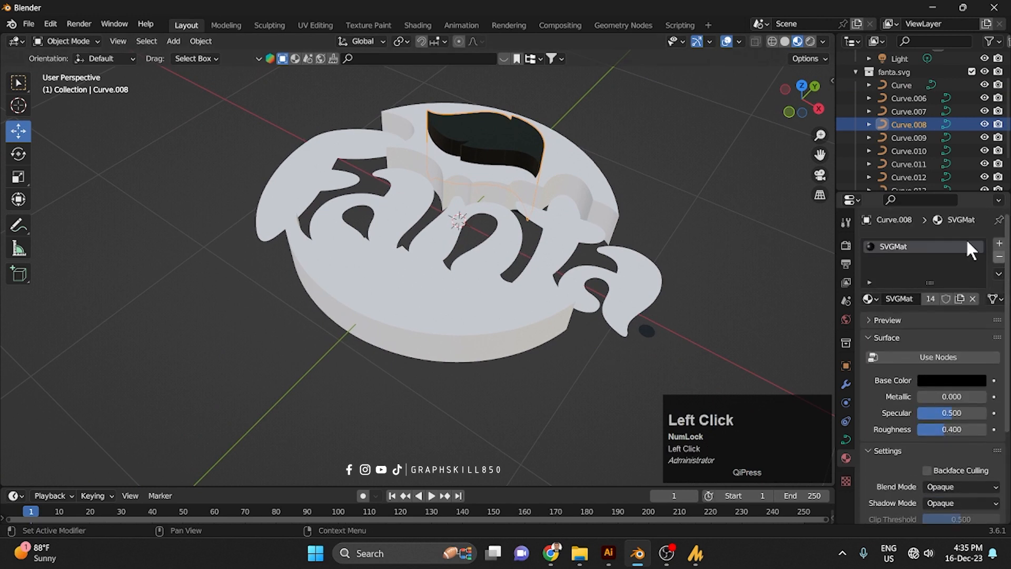
{"action": "left_click", "coordinate": [998, 257]}
- Remove the SVGMat material slot from the first two lower leaf pieces, starting at the F side
{"action": "left_click", "coordinate": [465, 137]}
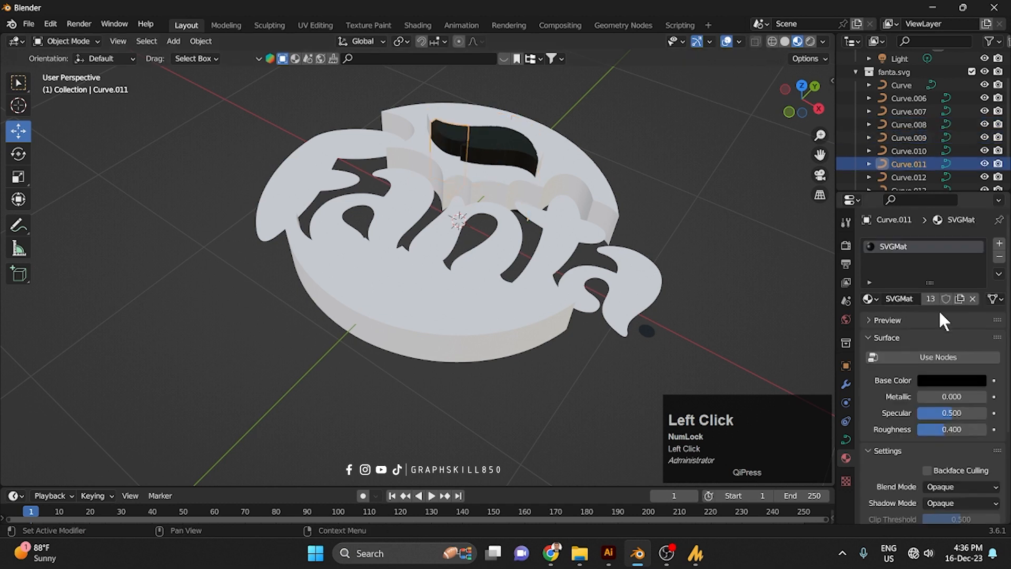
{"action": "left_click", "coordinate": [998, 257]}
{"action": "left_click", "coordinate": [484, 142]}
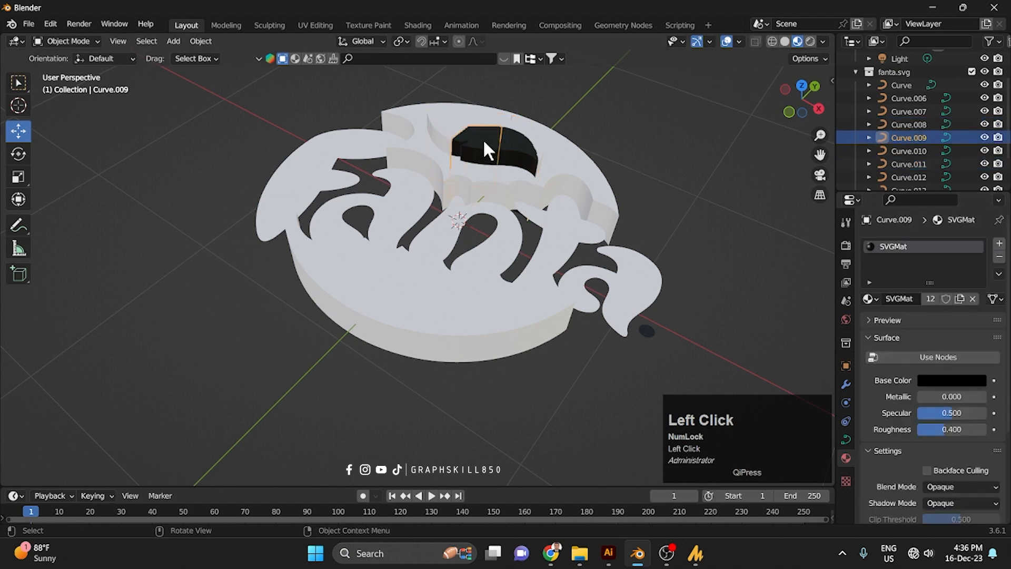
{"action": "left_click", "coordinate": [998, 256]}
- Close Illustrator and the Chrome window with the Fanta logo search, returning to Blender
{"action": "left_click", "coordinate": [605, 553]}
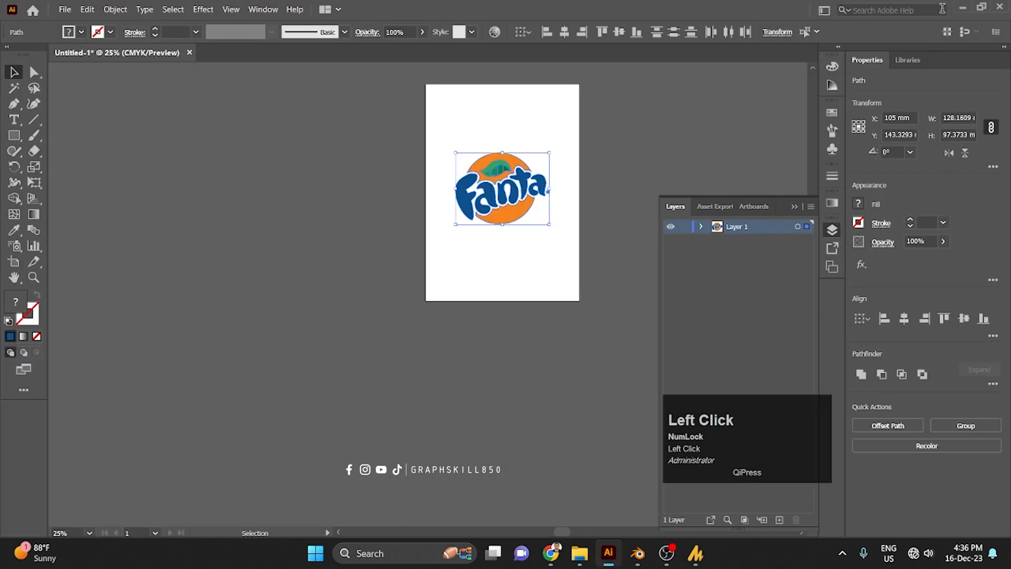
{"action": "left_click", "coordinate": [998, 9]}
{"action": "left_click", "coordinate": [578, 299]}
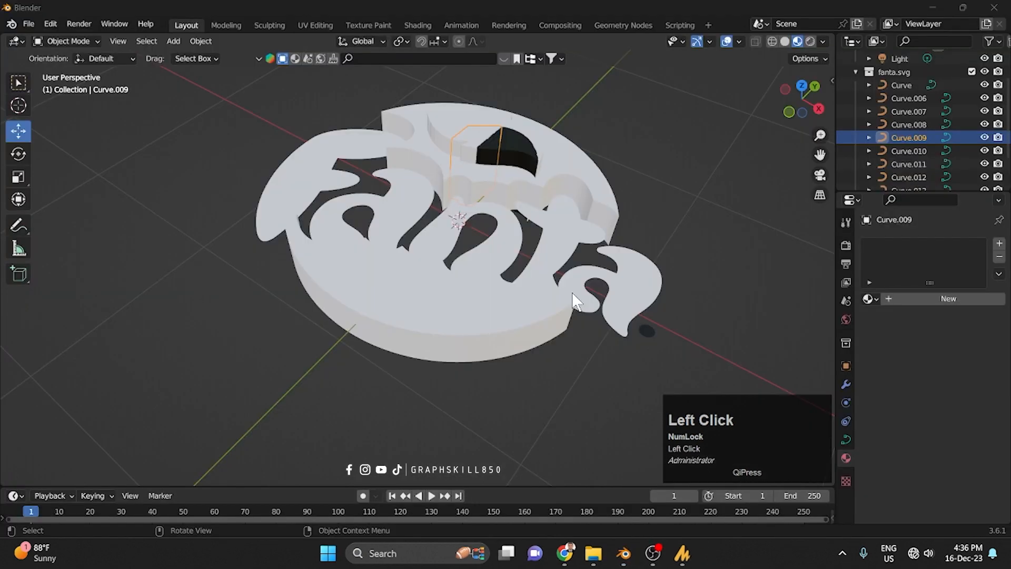
{"action": "left_click", "coordinate": [564, 552]}
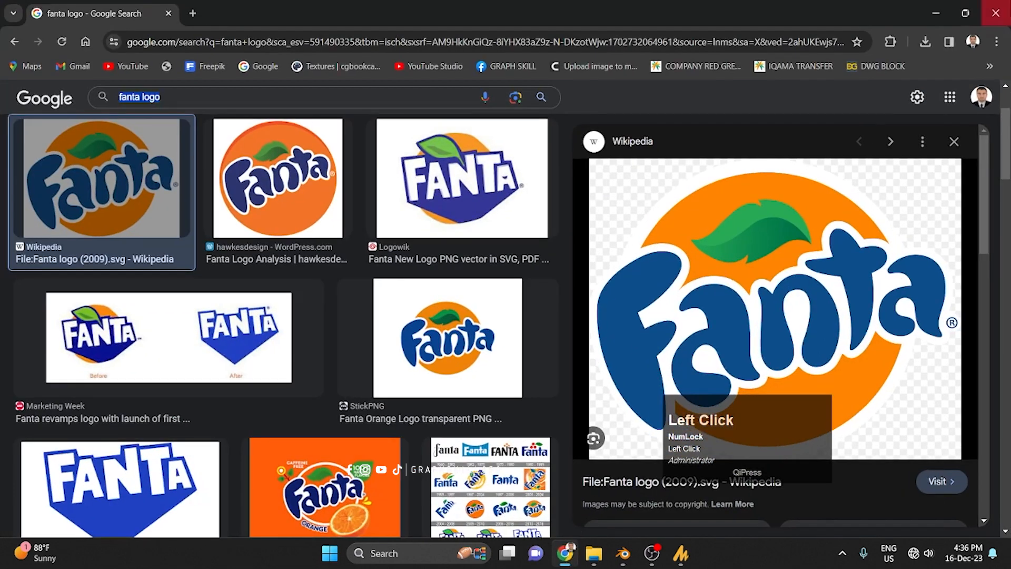
{"action": "left_click", "coordinate": [995, 13]}
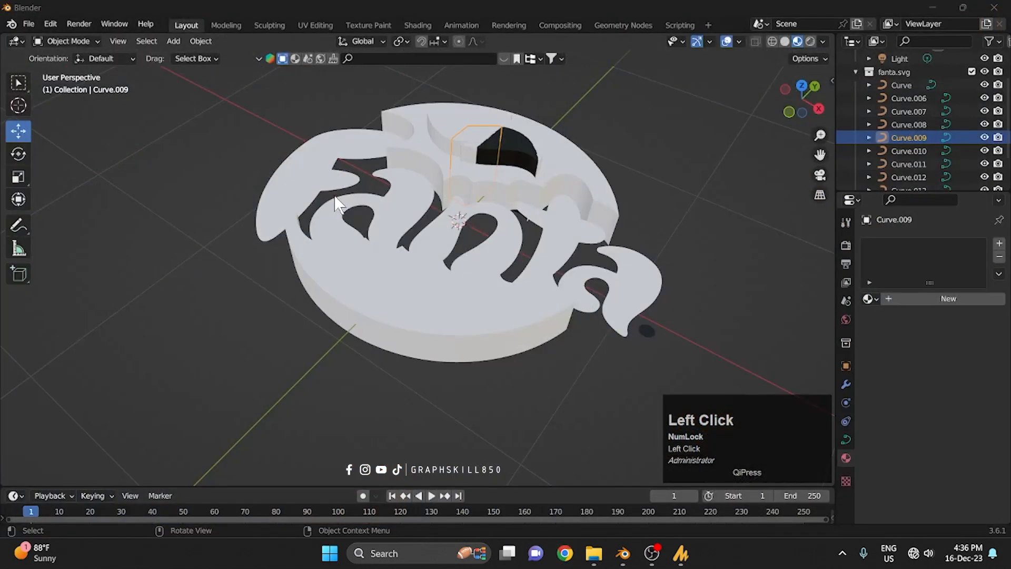
- Remove the SVGMat material slot from the two remaining black lower leaf pieces
{"action": "left_click", "coordinate": [496, 149]}
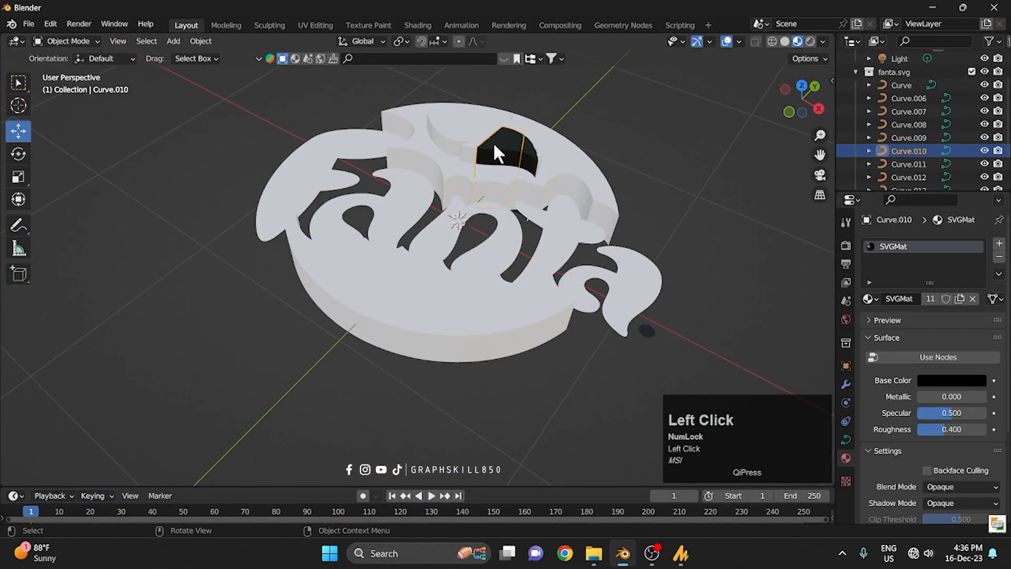
{"action": "left_click", "coordinate": [999, 257]}
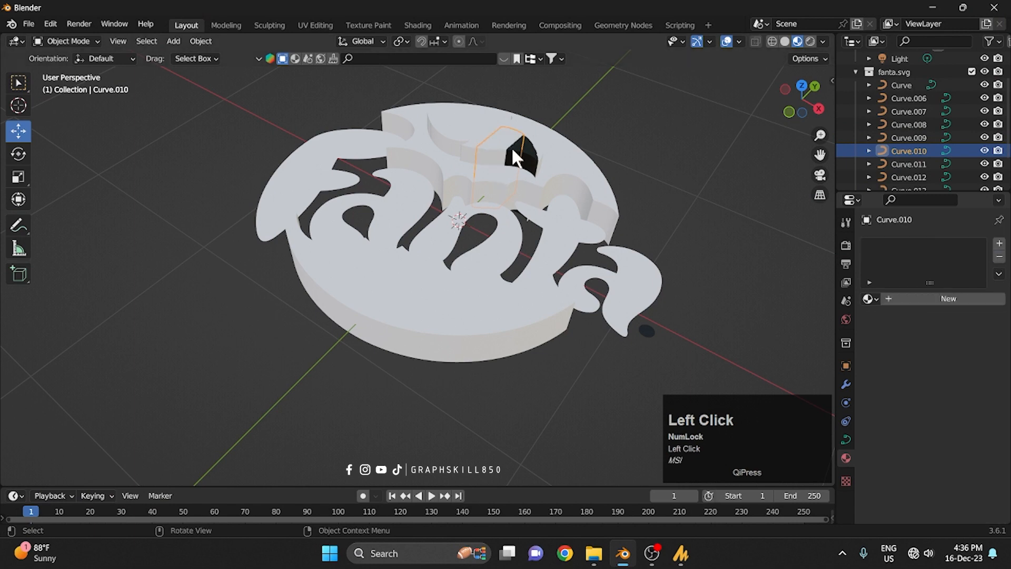
{"action": "left_click", "coordinate": [522, 152]}
{"action": "left_click", "coordinate": [999, 256]}
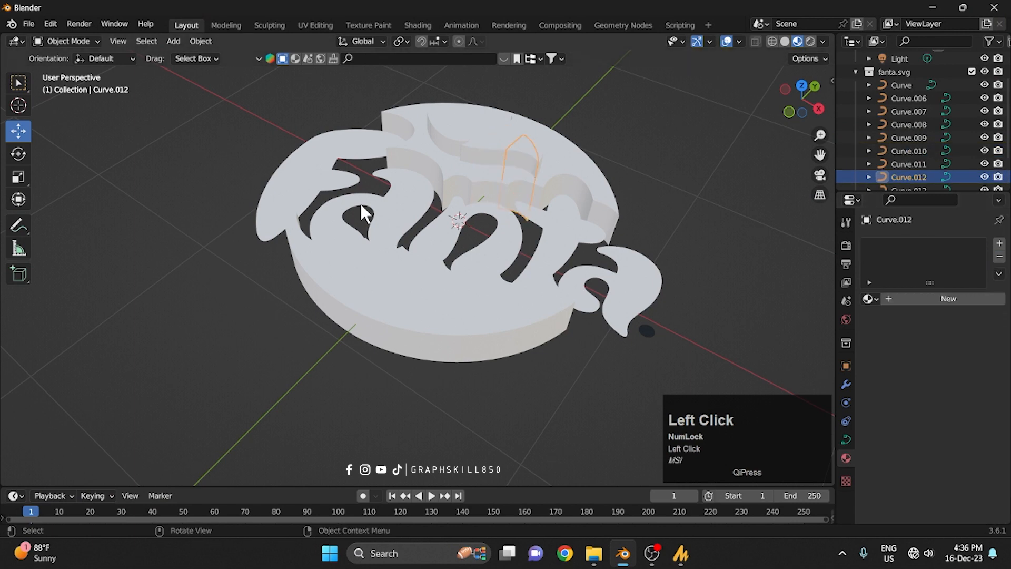
- Extrude the joined Fanta letters by 0.005 m in their curve geometry settings
{"action": "mouse_move", "coordinate": [324, 287]}
{"action": "middle_mouse_down"}
{"action": "mouse_move", "coordinate": [248, 270]}
{"action": "mouse_move", "coordinate": [309, 283]}
{"action": "middle_mouse_up"}
{"action": "left_click", "coordinate": [442, 219]}
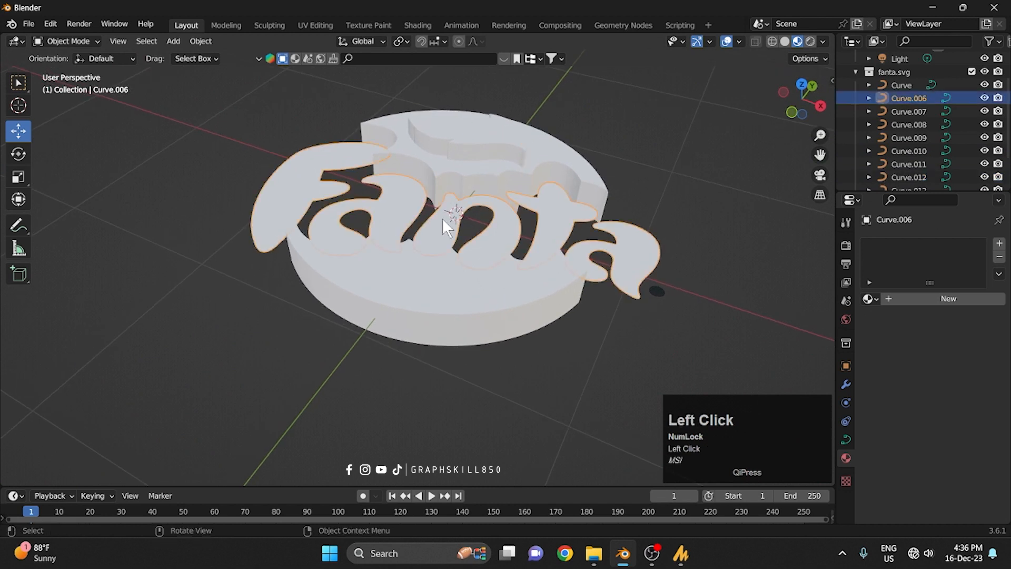
{"action": "left_click", "coordinate": [845, 439]}
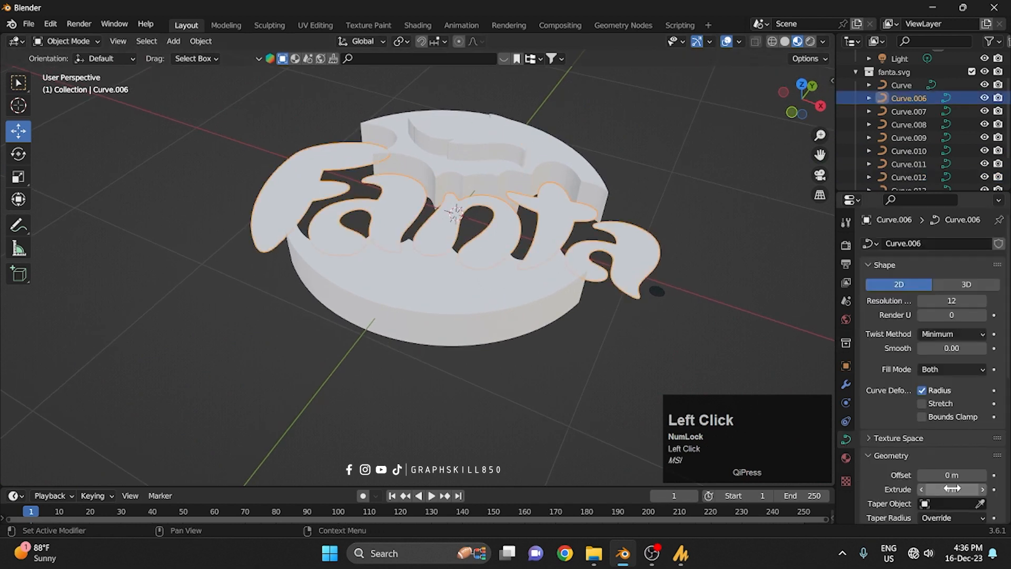
{"action": "scroll", "coordinate": [951, 477], "scroll_direction": "down", "scroll_amount": 2}
{"action": "left_click", "coordinate": [950, 472]}
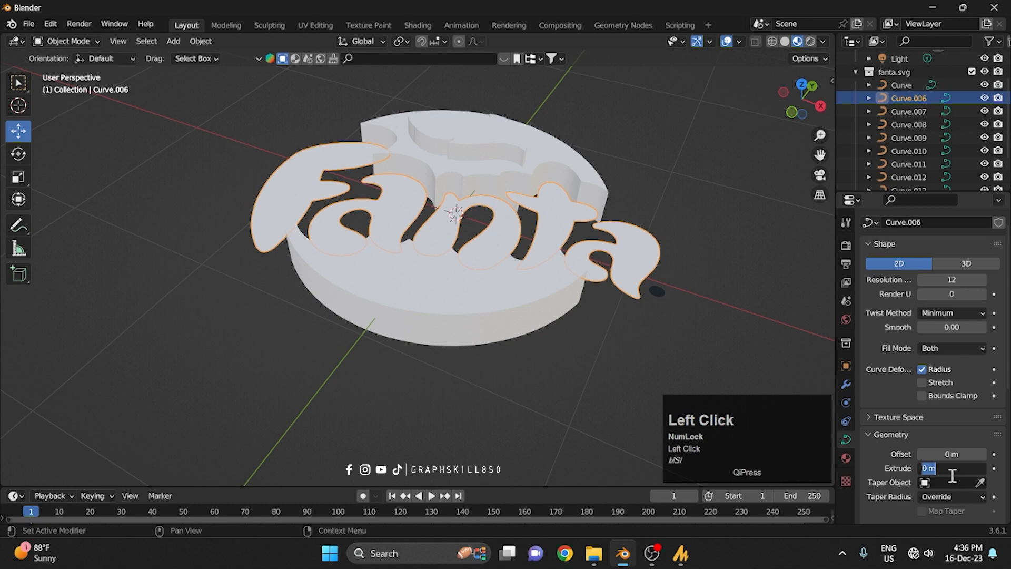
{"action": "type", "text": ".00"}
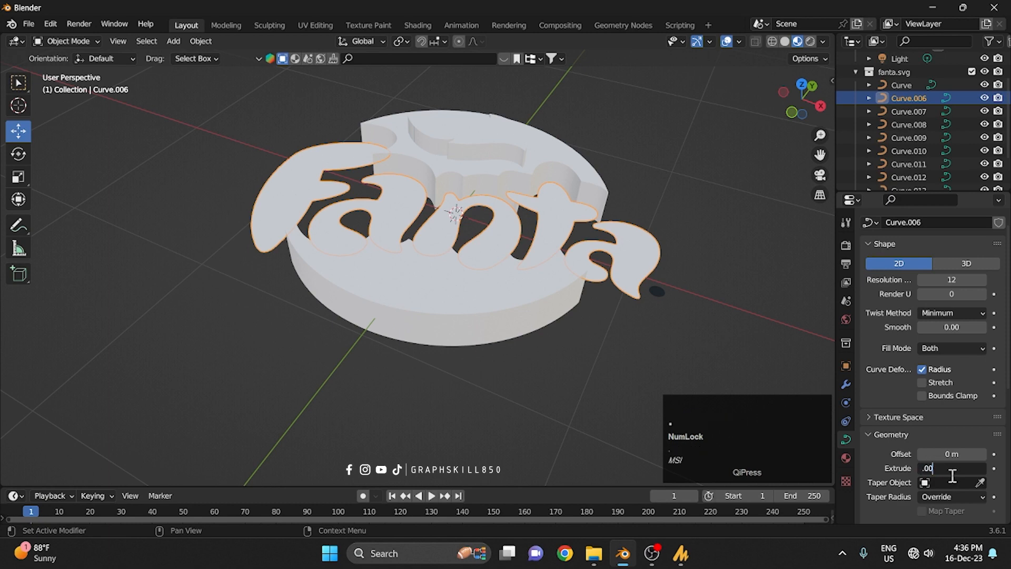
{"action": "type", "text": "5"}
{"action": "key", "text": "Return"}
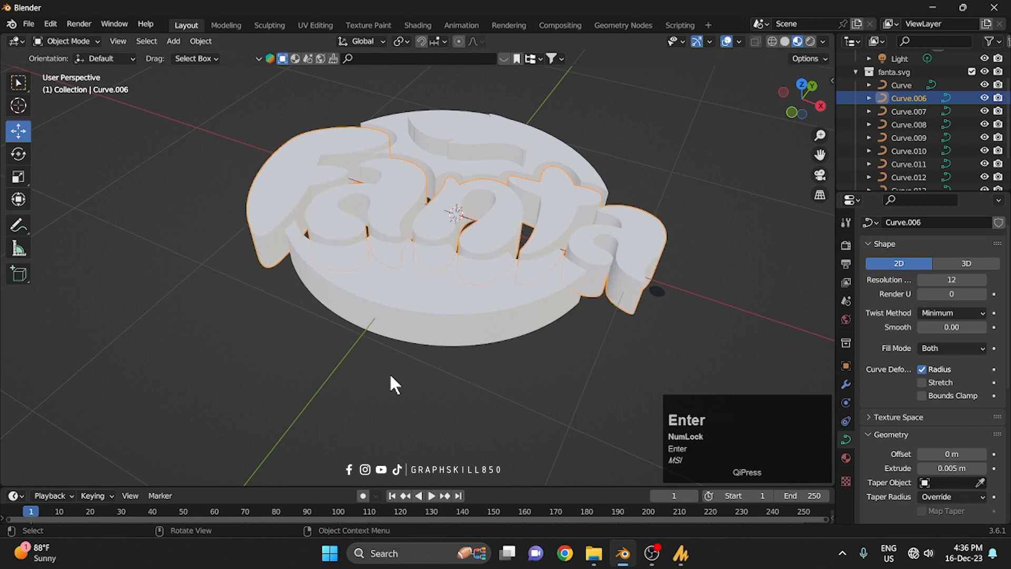
- Give the background circle a new material with an orange base color, hue about 0.031, saturation 1.000 and value about 0.589
{"action": "mouse_move", "coordinate": [389, 374]}
{"action": "middle_mouse_down"}
{"action": "mouse_move", "coordinate": [273, 367]}
{"action": "mouse_move", "coordinate": [412, 369]}
{"action": "mouse_move", "coordinate": [372, 380]}
{"action": "middle_mouse_up"}
{"action": "left_click", "coordinate": [400, 310]}
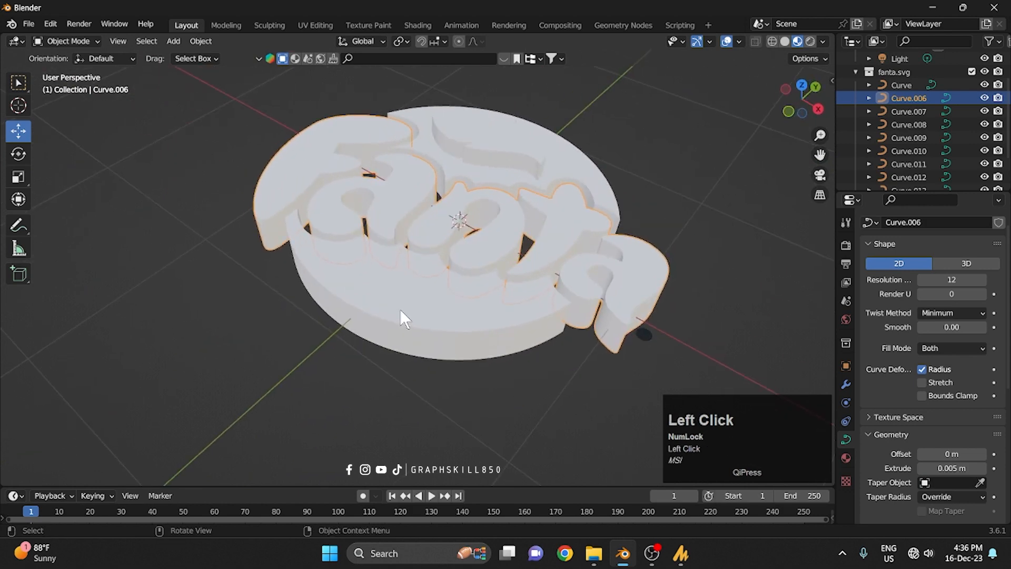
{"action": "scroll", "coordinate": [927, 336], "scroll_direction": "up", "scroll_amount": 1}
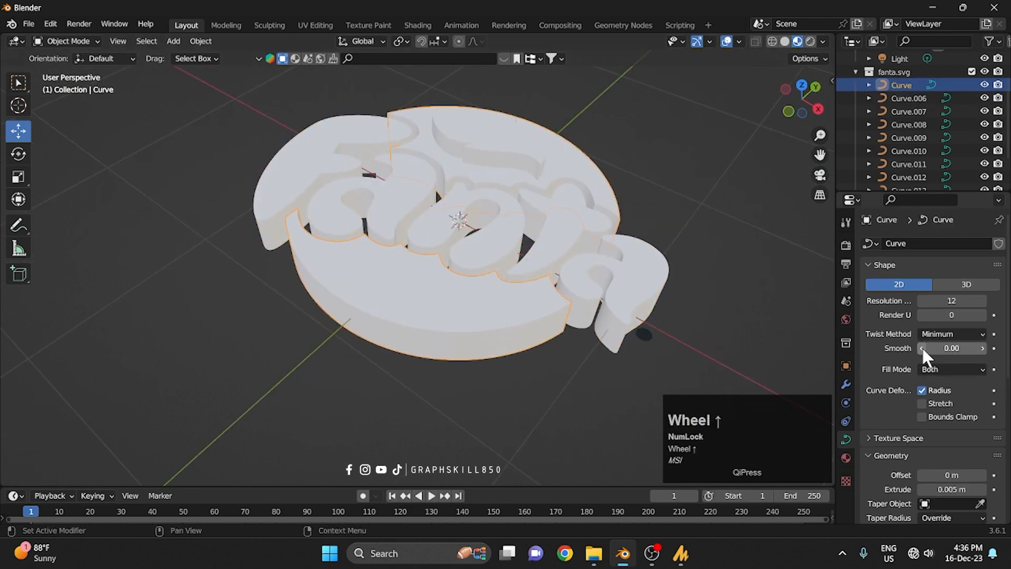
{"action": "left_click", "coordinate": [846, 457]}
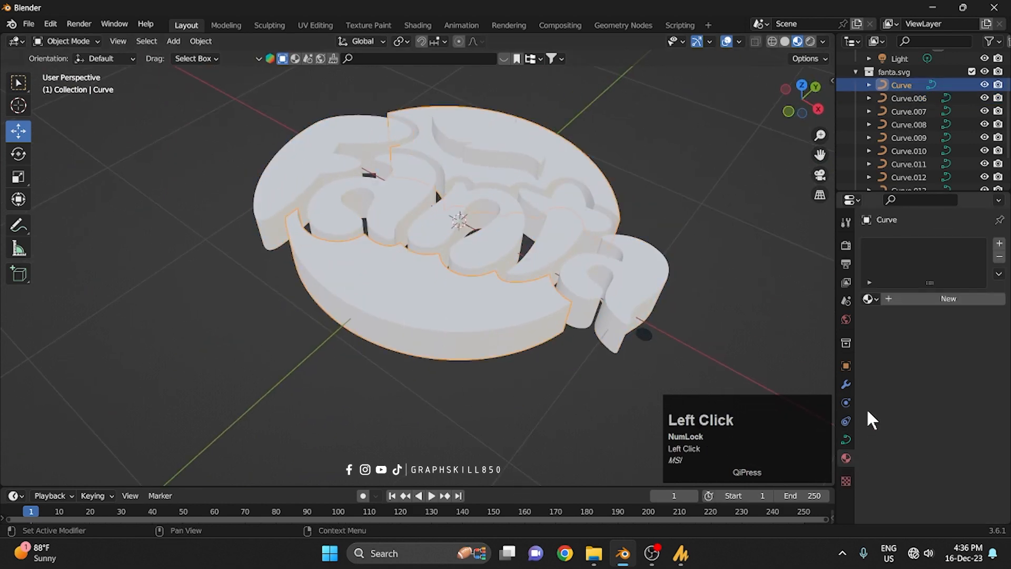
{"action": "left_click", "coordinate": [935, 299]}
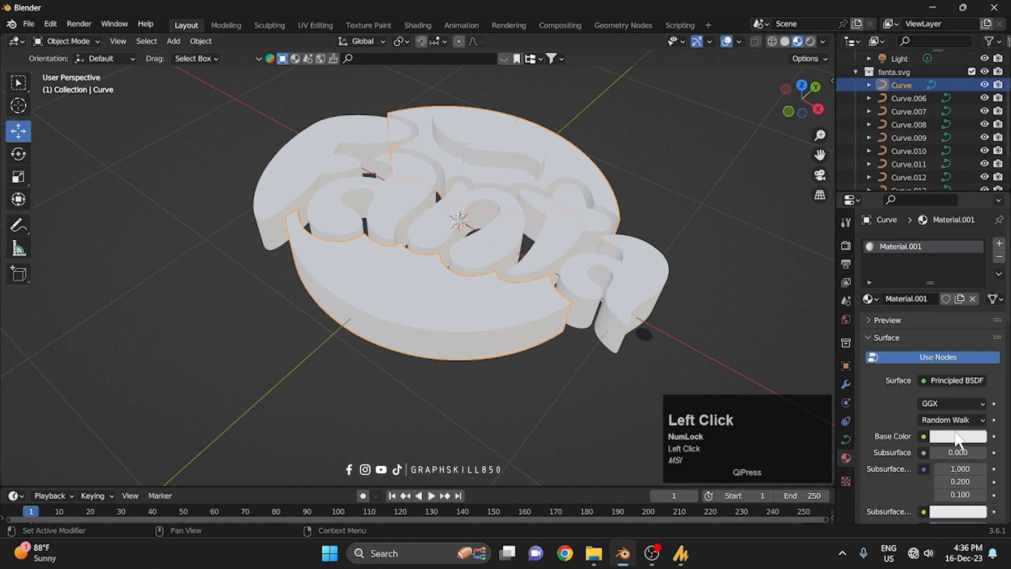
{"action": "left_click", "coordinate": [957, 437]}
{"action": "left_click_drag", "start_coordinate": [925, 324], "coordinate": [887, 331]}
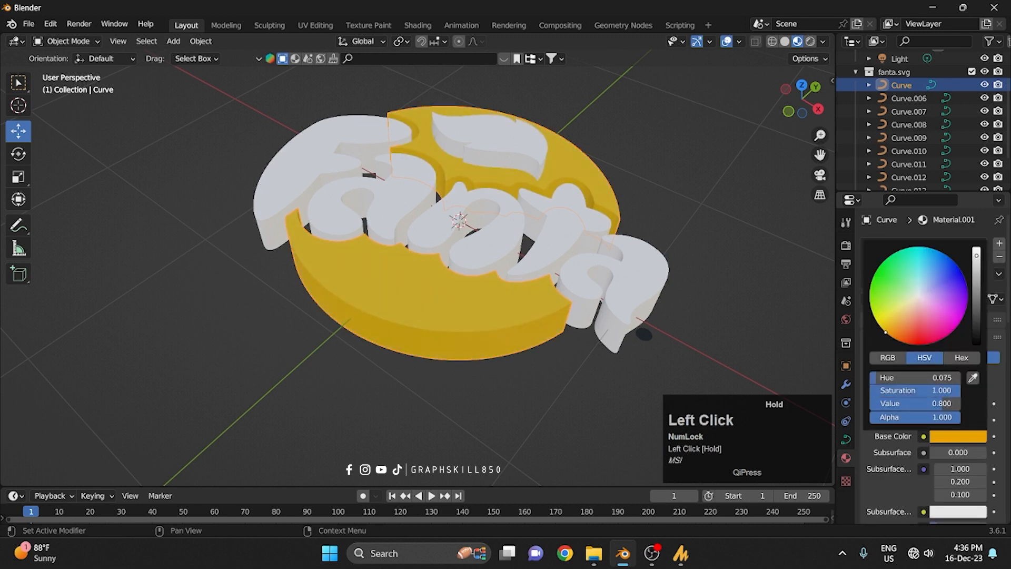
{"action": "mouse_move", "coordinate": [976, 265]}
{"action": "left_mouse_down"}
{"action": "mouse_move", "coordinate": [976, 308]}
{"action": "mouse_move", "coordinate": [976, 267]}
{"action": "left_mouse_up"}
{"action": "left_click", "coordinate": [895, 325]}
{"action": "left_click_drag", "start_coordinate": [895, 325], "coordinate": [901, 331]}
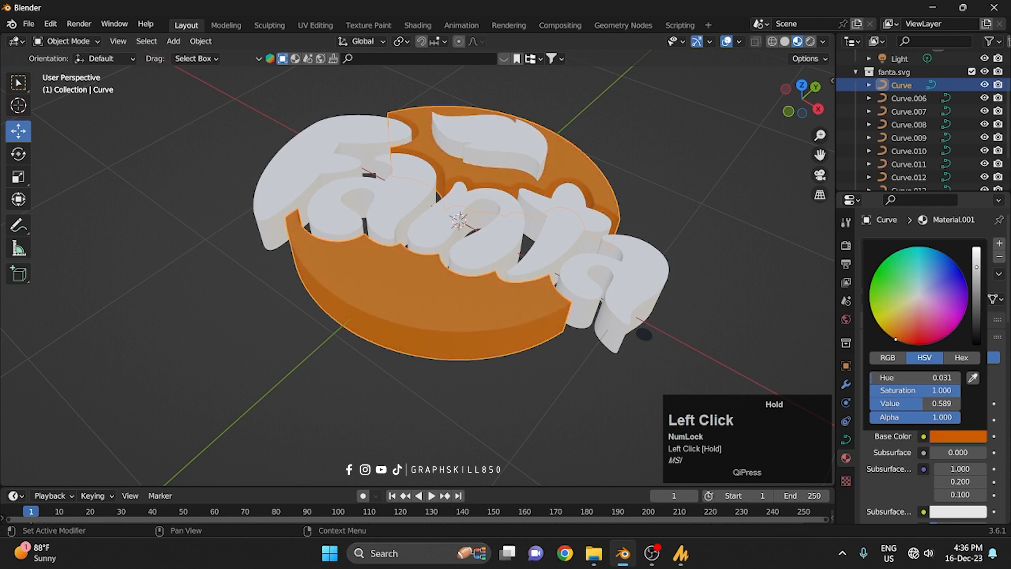
- Give the Fanta letters a new material with a dark blue base color
{"action": "left_click", "coordinate": [301, 178]}
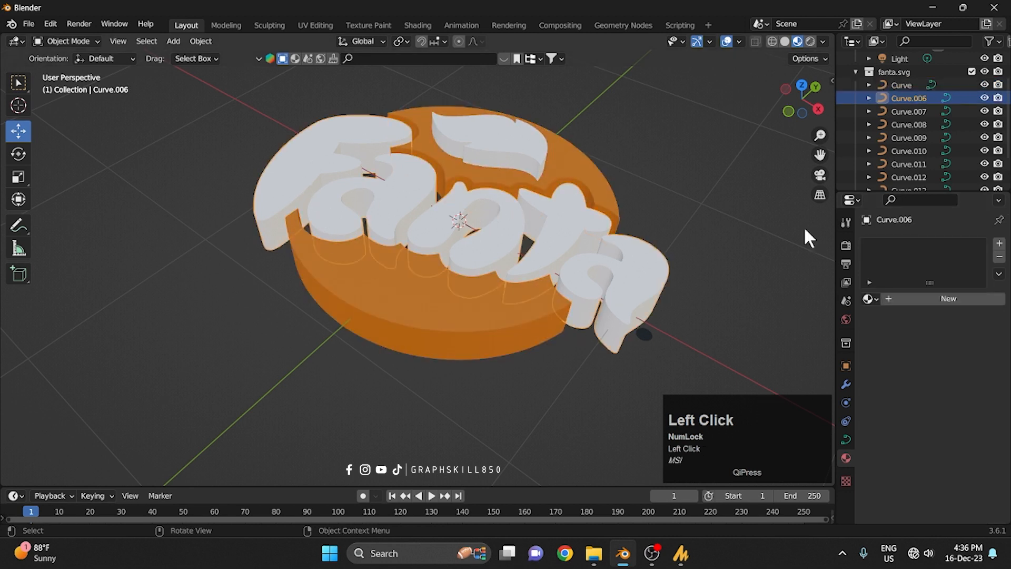
{"action": "left_click", "coordinate": [922, 300]}
{"action": "left_click", "coordinate": [950, 445]}
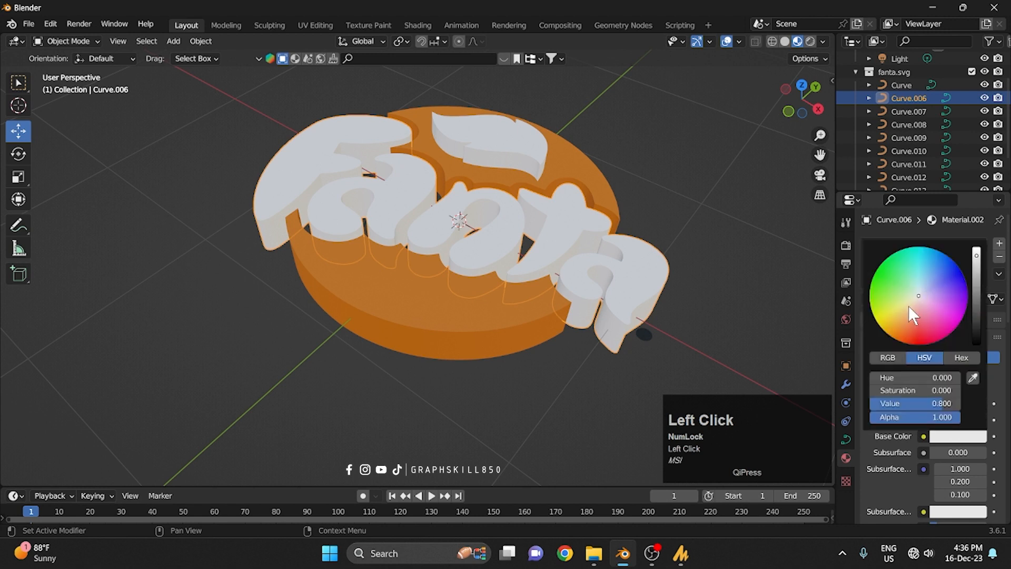
{"action": "left_click_drag", "start_coordinate": [908, 305], "coordinate": [976, 295]}
- Give the upper leaf curve a new material with a green base color, hue about 0.328, saturation 1.000 and value about 0.324
{"action": "middle_click_drag", "start_coordinate": [309, 344], "coordinate": [442, 131]}
{"action": "left_click", "coordinate": [454, 92]}
{"action": "mouse_move", "coordinate": [456, 93]}
{"action": "middle_mouse_down"}
{"action": "mouse_move", "coordinate": [439, 125]}
{"action": "mouse_move", "coordinate": [465, 106]}
{"action": "middle_mouse_up"}
{"action": "left_click", "coordinate": [494, 111]}
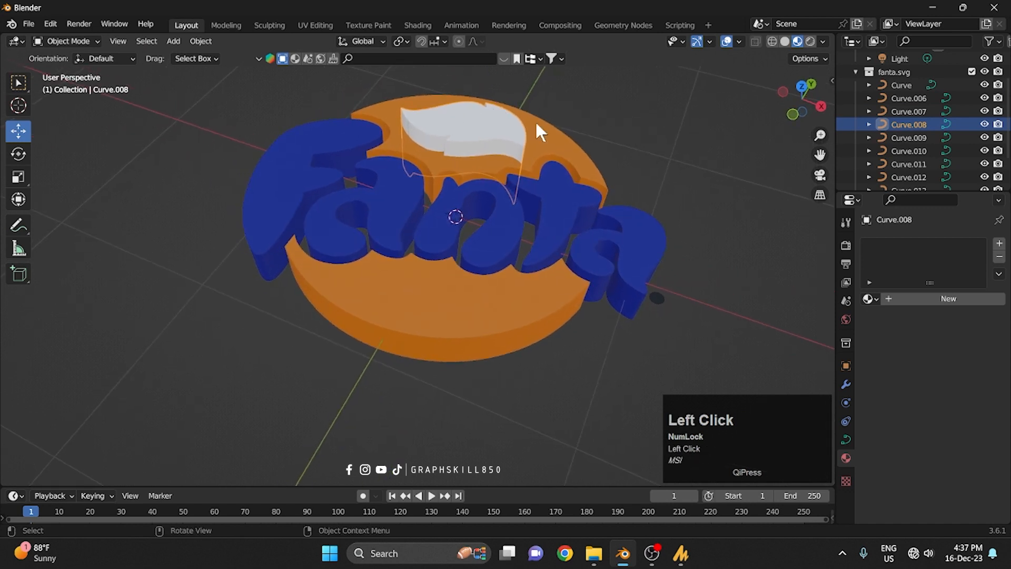
{"action": "left_click", "coordinate": [927, 297]}
{"action": "left_click", "coordinate": [941, 436]}
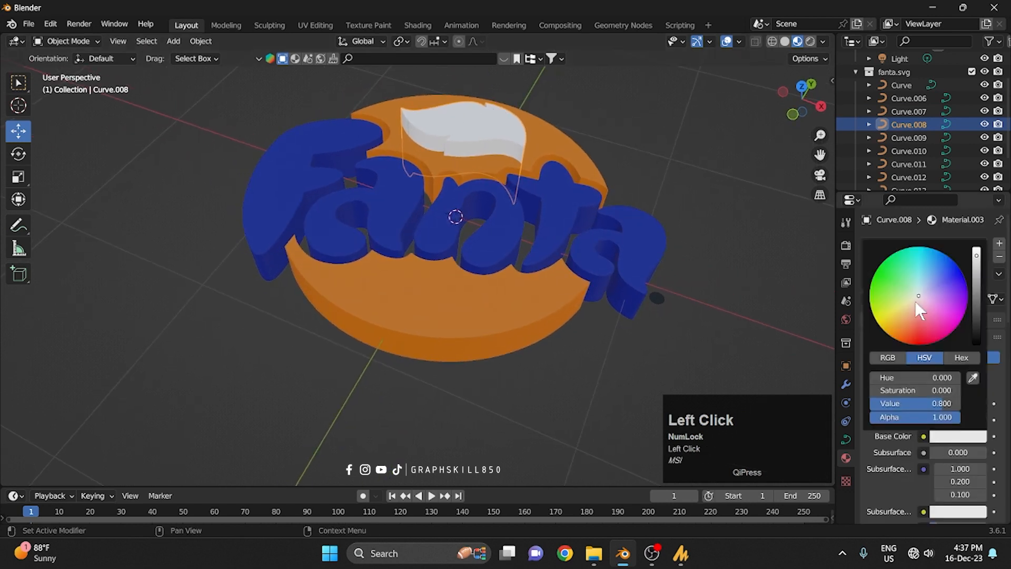
{"action": "left_click_drag", "start_coordinate": [915, 301], "coordinate": [872, 279]}
{"action": "left_click_drag", "start_coordinate": [976, 276], "coordinate": [977, 295]}
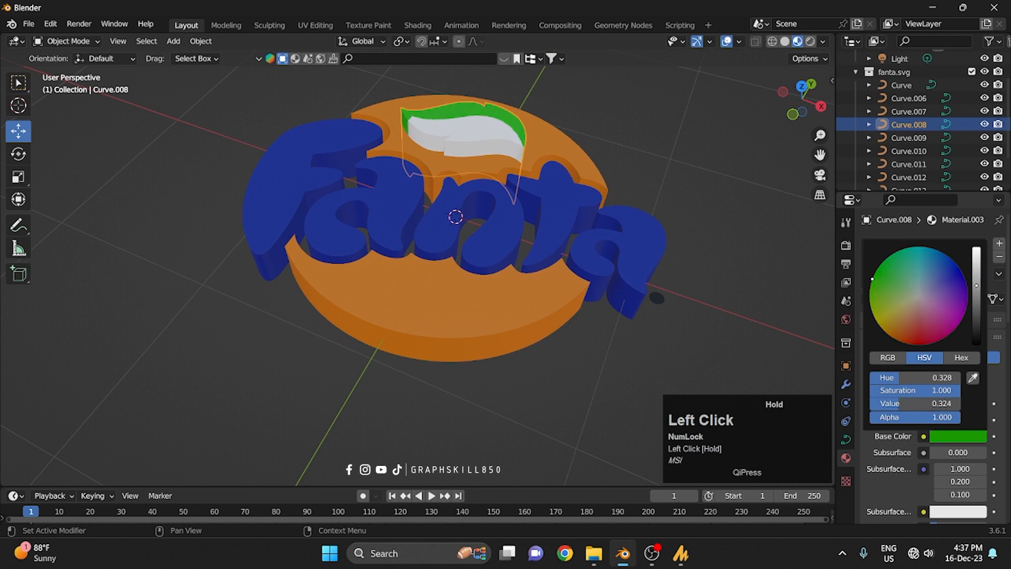
- Give the middle piece of the lower leaf a new material with a dark green base color, hue about 0.329 and saturation 1.000
{"action": "left_click", "coordinate": [504, 131]}
{"action": "left_click", "coordinate": [478, 137], "text": "shift"}
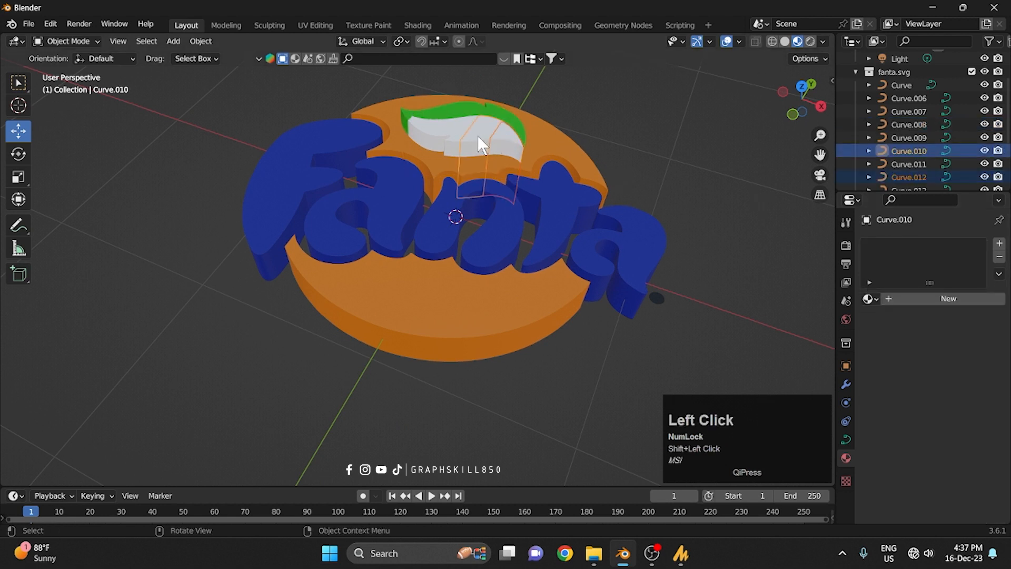
{"action": "left_click", "coordinate": [932, 298]}
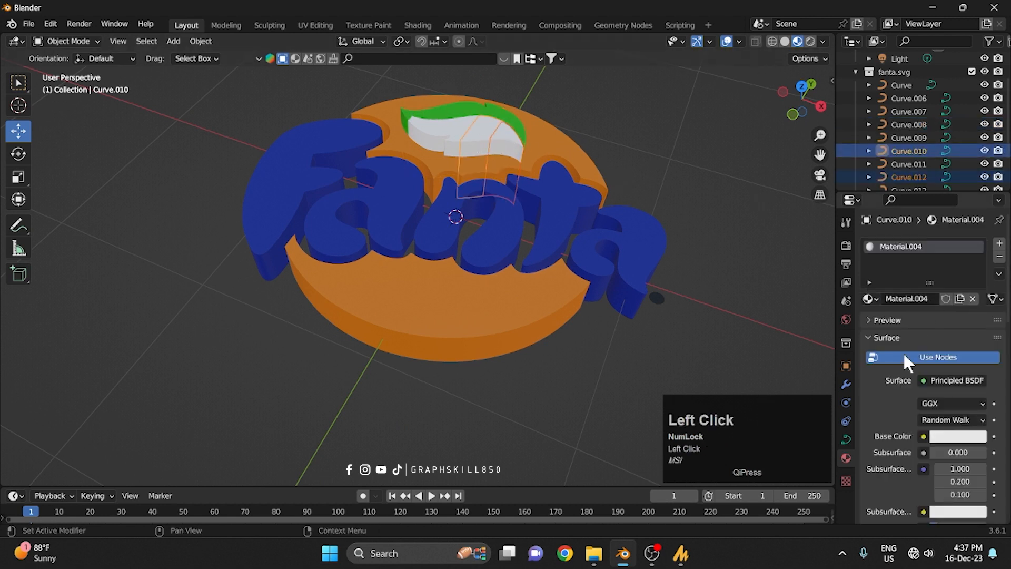
{"action": "left_click", "coordinate": [939, 436]}
{"action": "left_click_drag", "start_coordinate": [939, 314], "coordinate": [875, 286]}
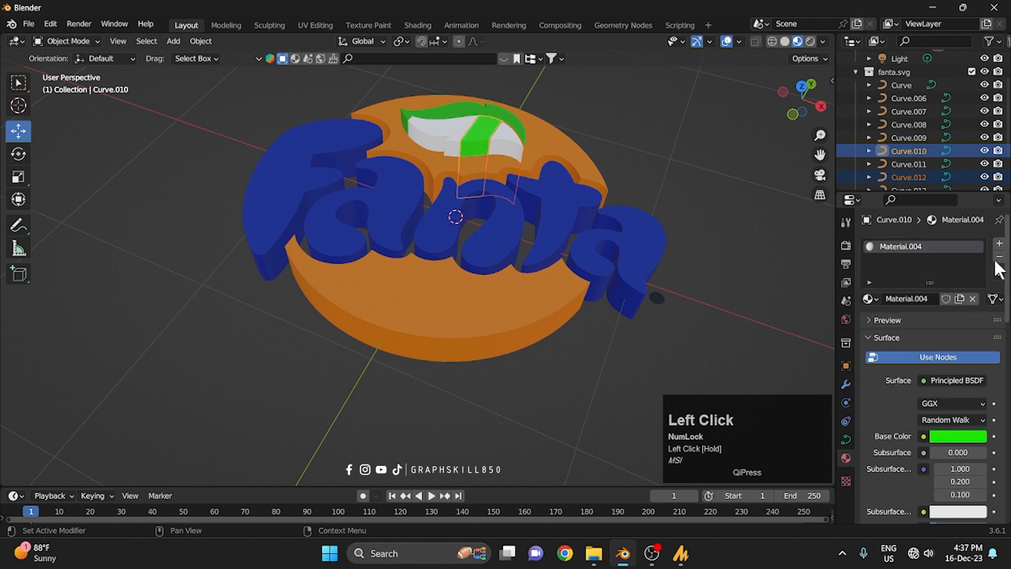
{"action": "left_click", "coordinate": [954, 438]}
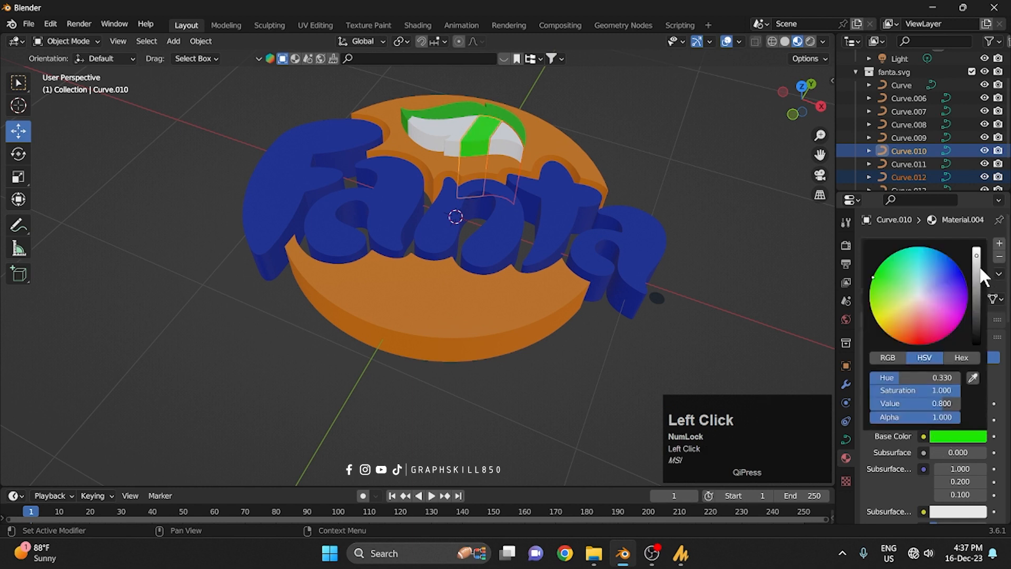
{"action": "left_click_drag", "start_coordinate": [981, 274], "coordinate": [976, 290]}
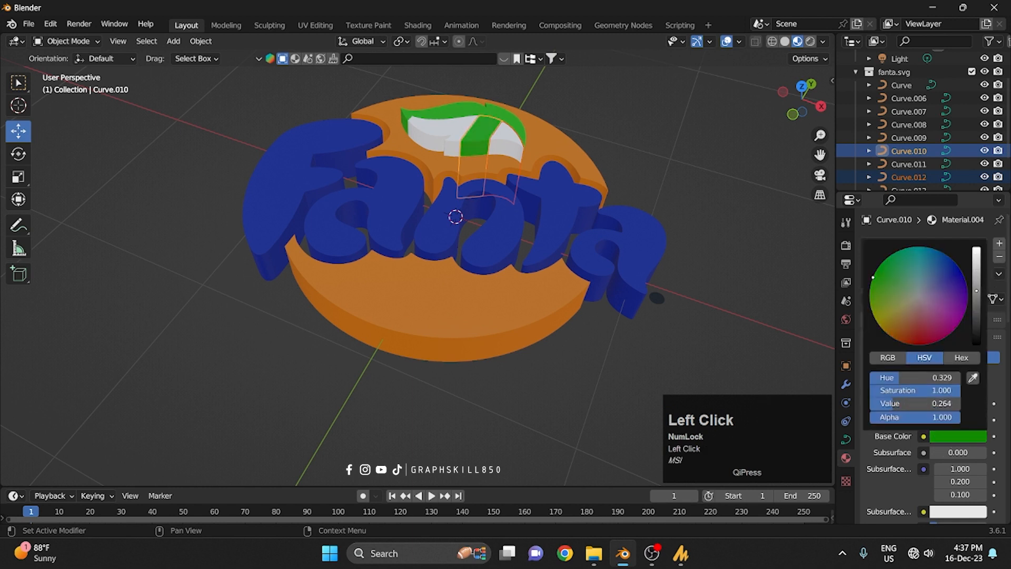
- Assign the existing dark green Material.004 to the three remaining white pieces of the lower leaf
{"action": "left_click", "coordinate": [497, 147]}
{"action": "left_click", "coordinate": [870, 299]}
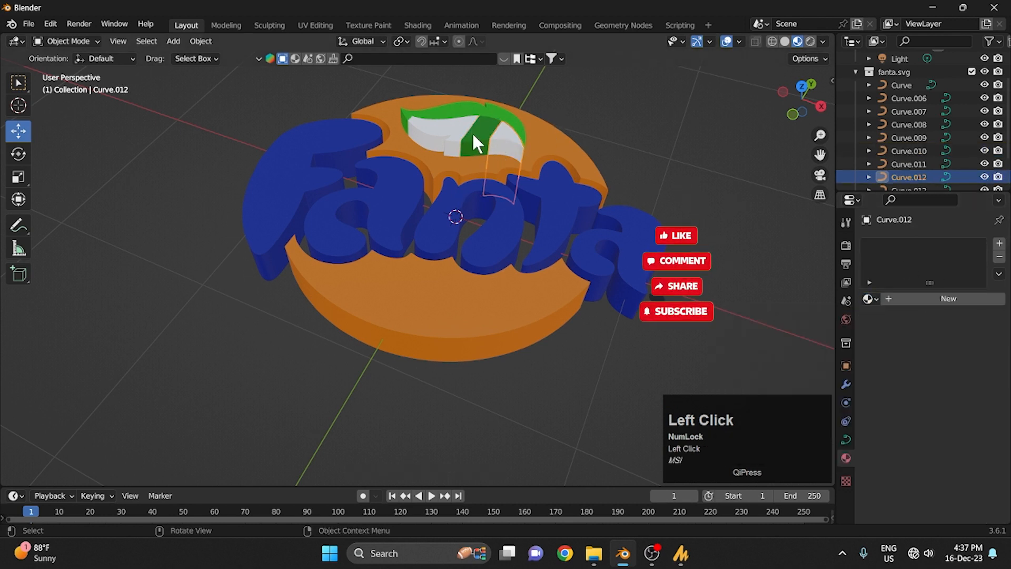
{"action": "left_click", "coordinate": [870, 298]}
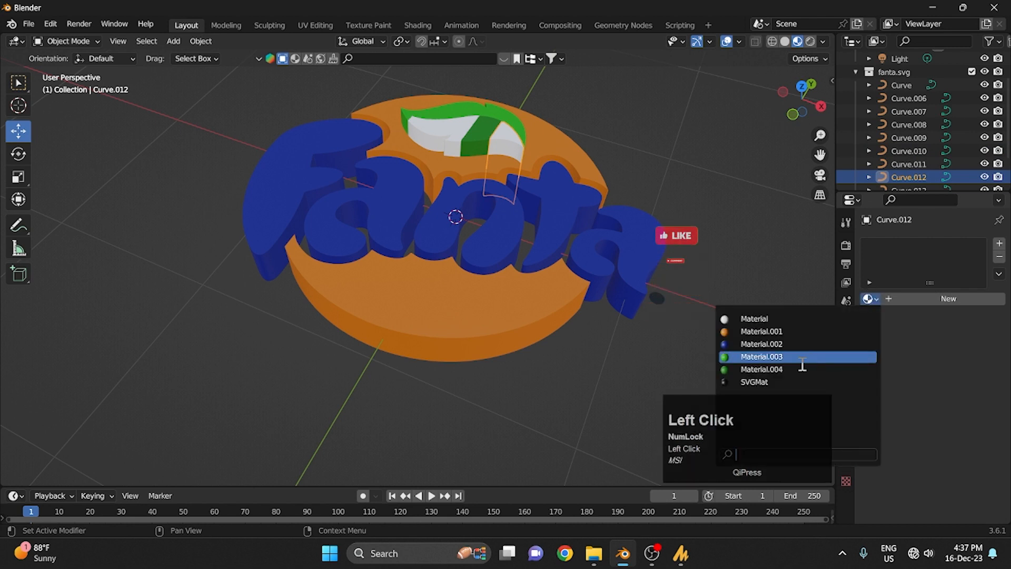
{"action": "left_click", "coordinate": [792, 365]}
{"action": "left_click", "coordinate": [461, 140]}
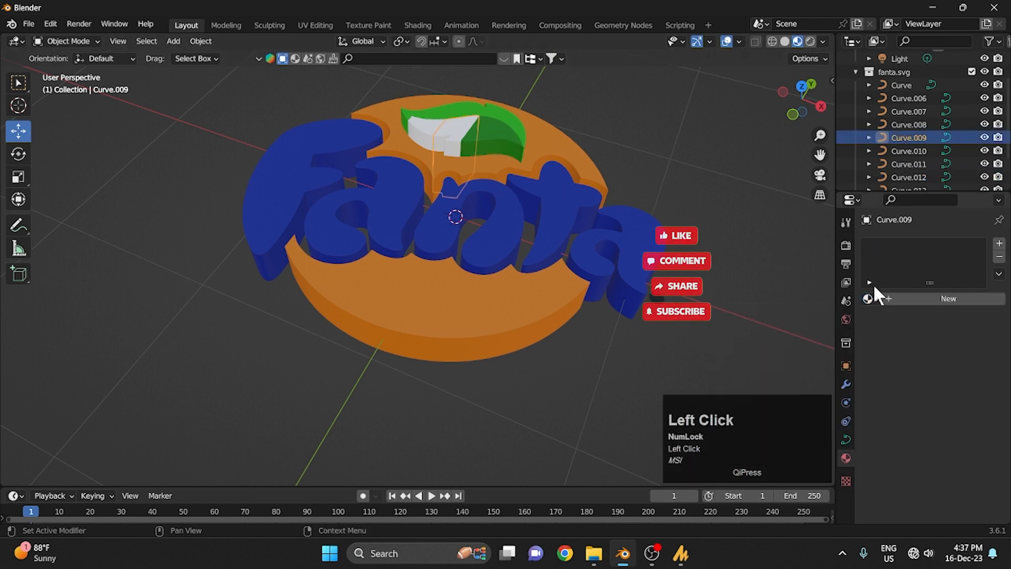
{"action": "left_click", "coordinate": [869, 298]}
{"action": "left_click", "coordinate": [753, 369]}
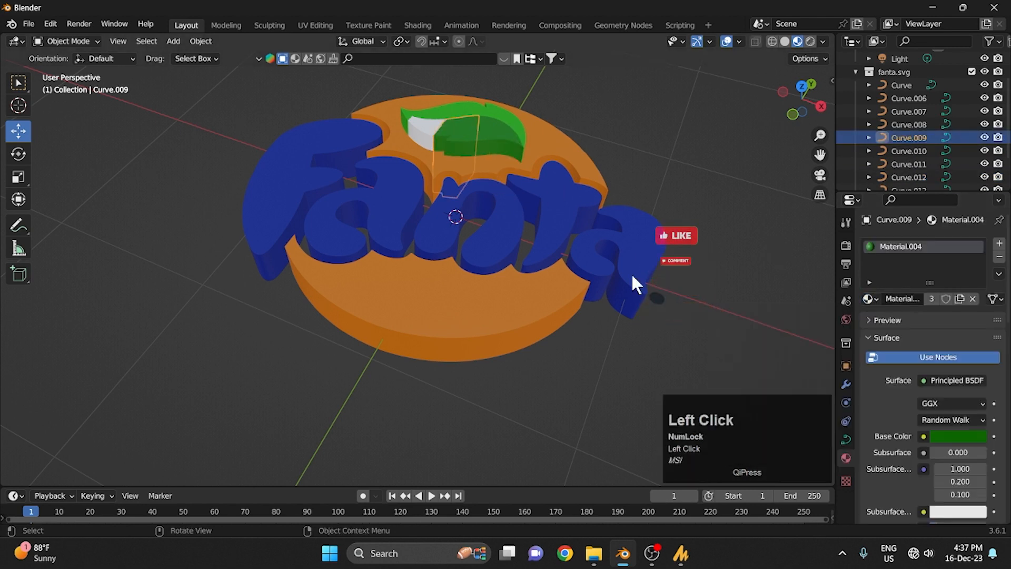
{"action": "left_click", "coordinate": [417, 126]}
{"action": "left_click", "coordinate": [868, 299]}
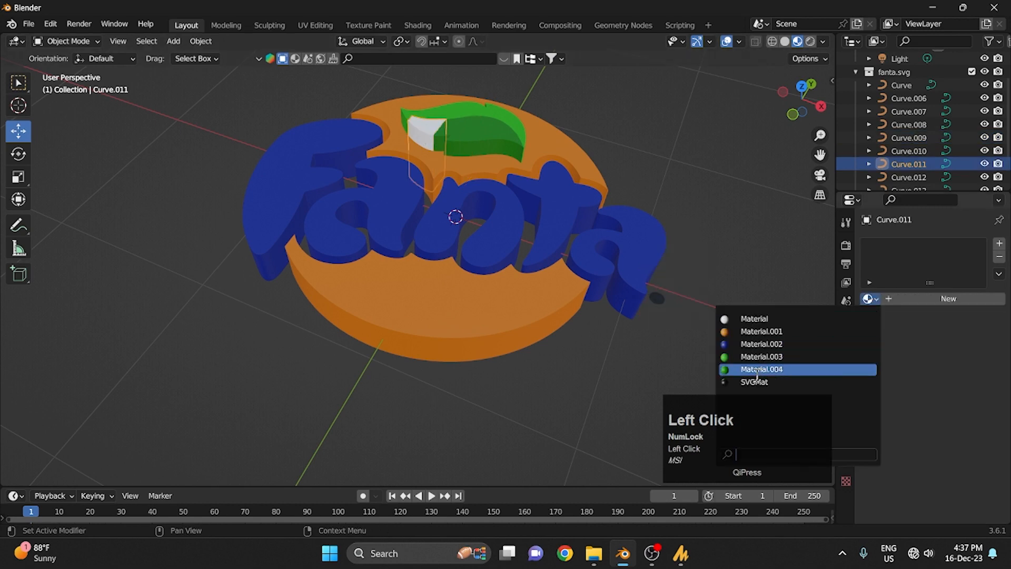
{"action": "left_click", "coordinate": [805, 370]}
{"action": "left_click", "coordinate": [151, 201]}
- Add a plane mesh under the logo and scale it up into a large floor extending well beyond the logo
{"action": "scroll", "coordinate": [280, 271], "scroll_direction": "down", "scroll_amount": 4}
{"action": "middle_click_drag", "start_coordinate": [280, 270], "coordinate": [295, 284]}
{"action": "key", "text": "shift+a"}
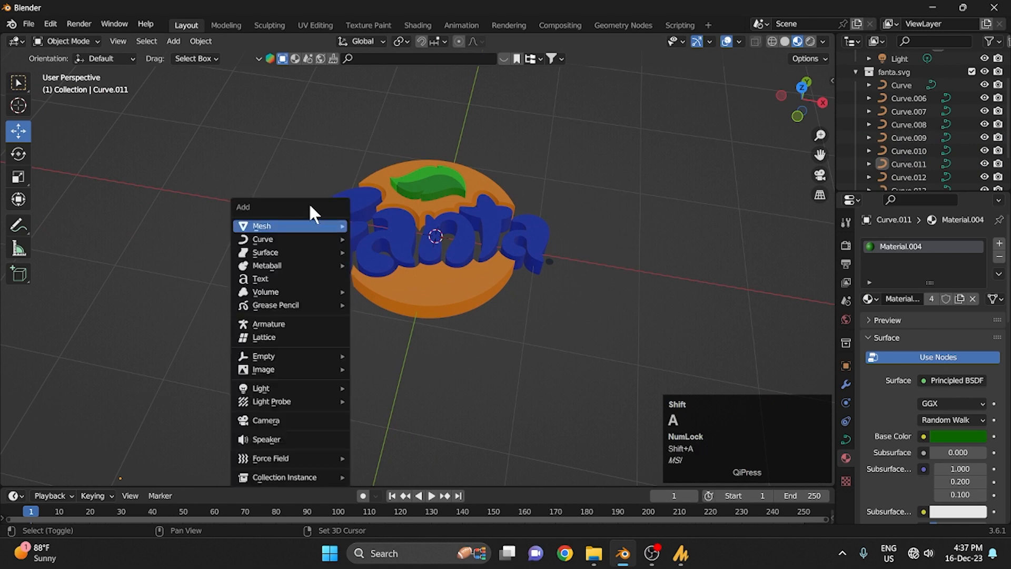
{"action": "mouse_move", "coordinate": [276, 223]}
{"action": "left_click", "coordinate": [388, 225]}
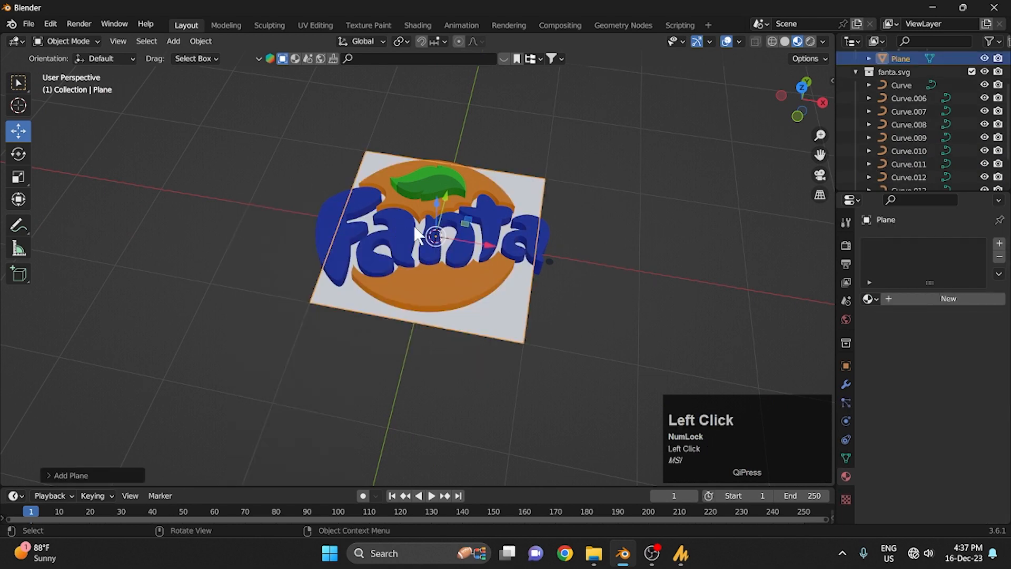
{"action": "key", "text": "s"}
{"action": "left_click", "coordinate": [439, 329]}
- Delete the small black leftover curve beside the last letter of the Fanta text
{"action": "scroll", "coordinate": [439, 329], "scroll_direction": "up", "scroll_amount": 1}
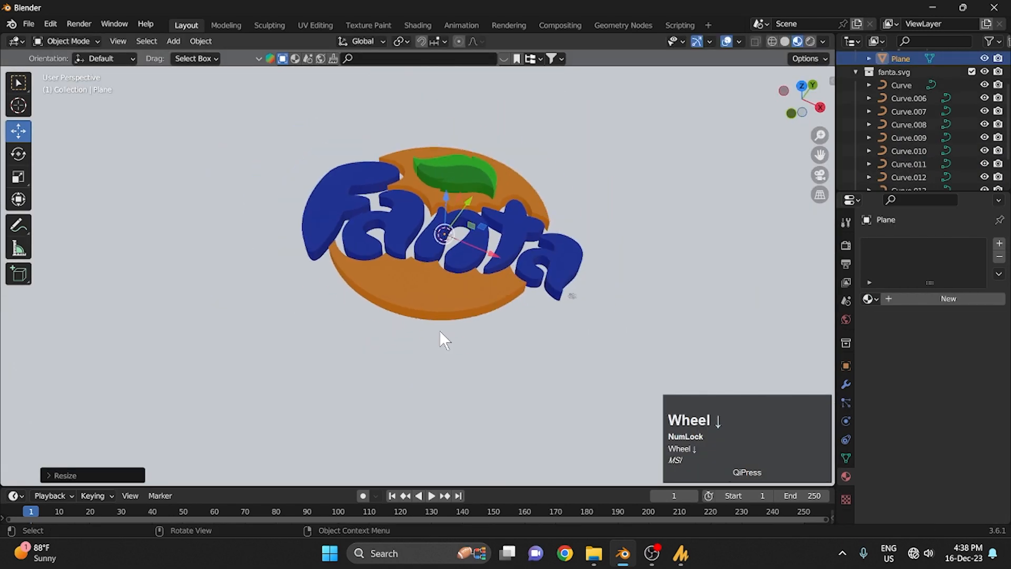
{"action": "scroll", "coordinate": [453, 381], "scroll_direction": "up", "scroll_amount": 3}
{"action": "left_click", "coordinate": [714, 332]}
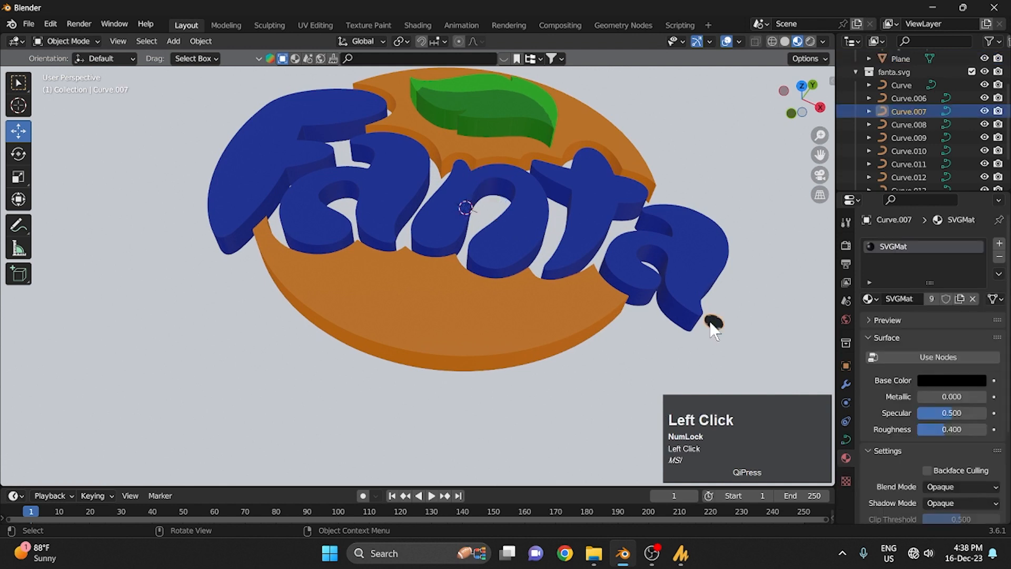
{"action": "key", "text": "Delete"}
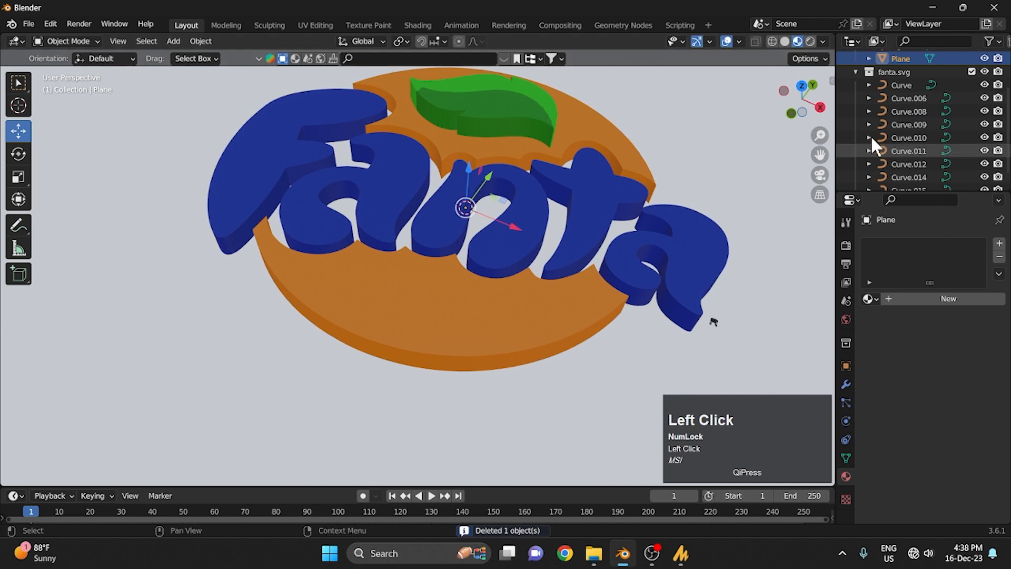
- Hide the plane while deleting another leftover curve beside the last letter, and make the plane visible again
{"action": "left_click", "coordinate": [890, 125]}
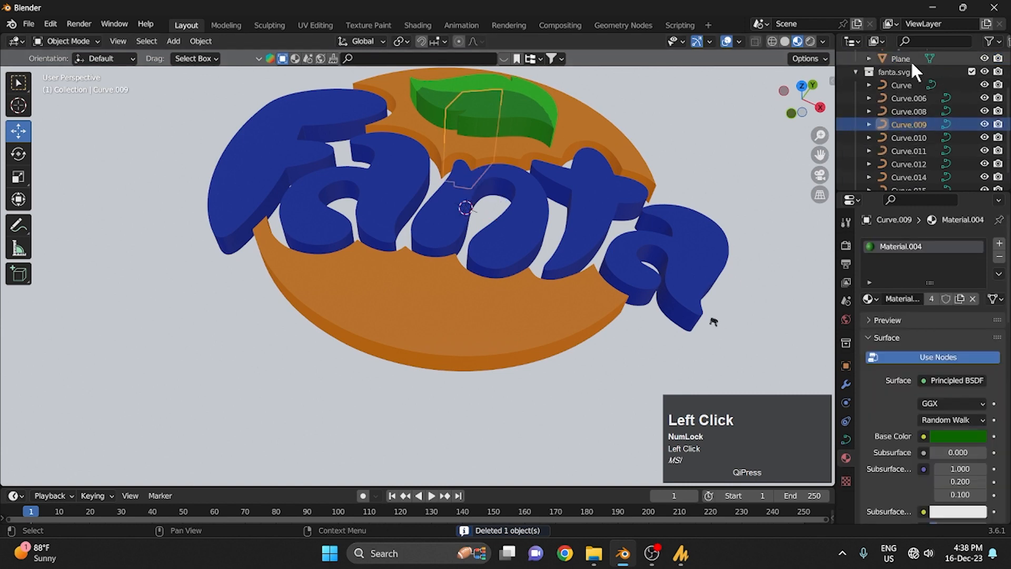
{"action": "left_click", "coordinate": [984, 58]}
{"action": "left_click", "coordinate": [712, 322]}
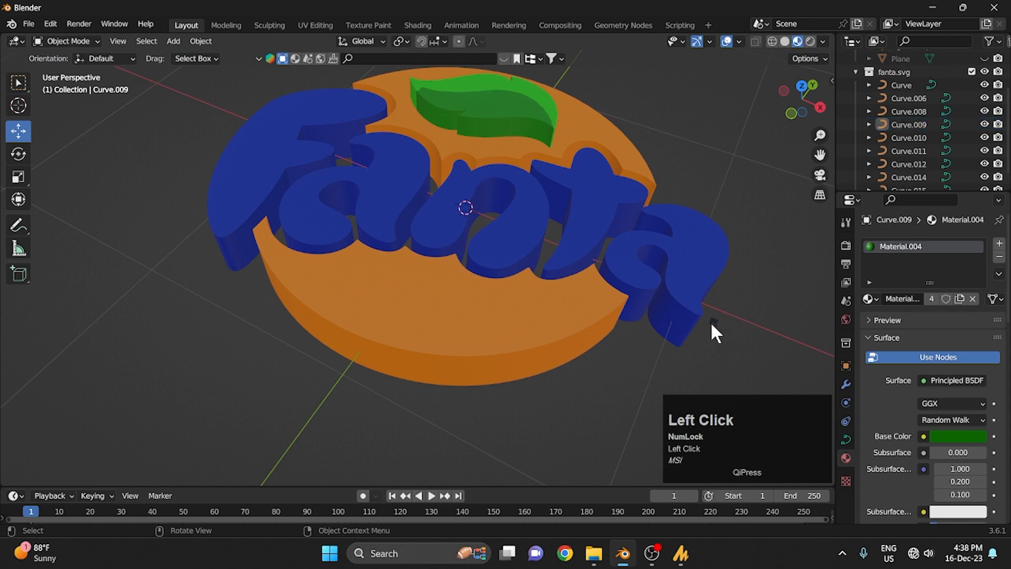
{"action": "key", "text": "Delete"}
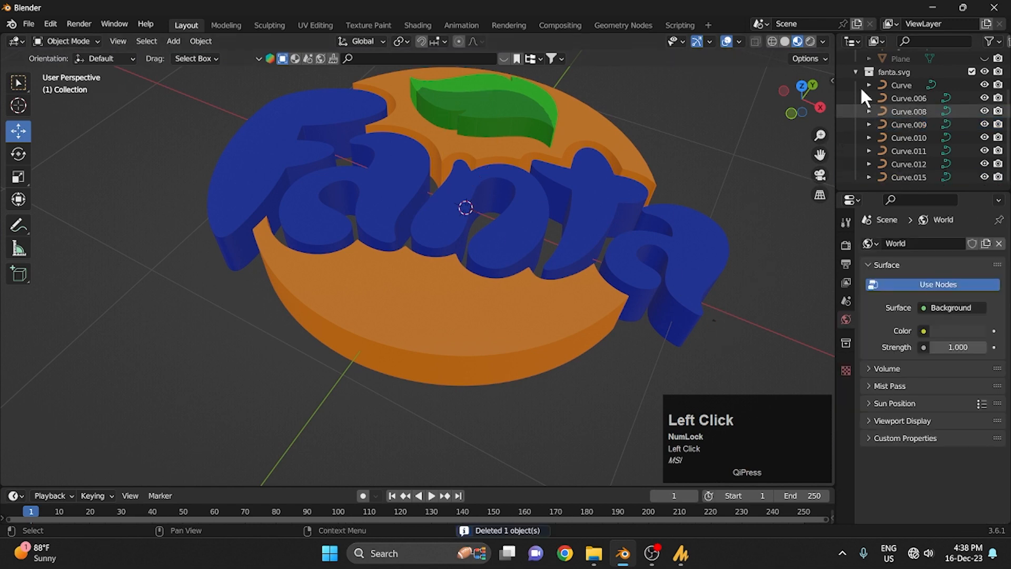
{"action": "scroll", "coordinate": [890, 108], "scroll_direction": "up", "scroll_amount": 3}
{"action": "left_click", "coordinate": [984, 101]}
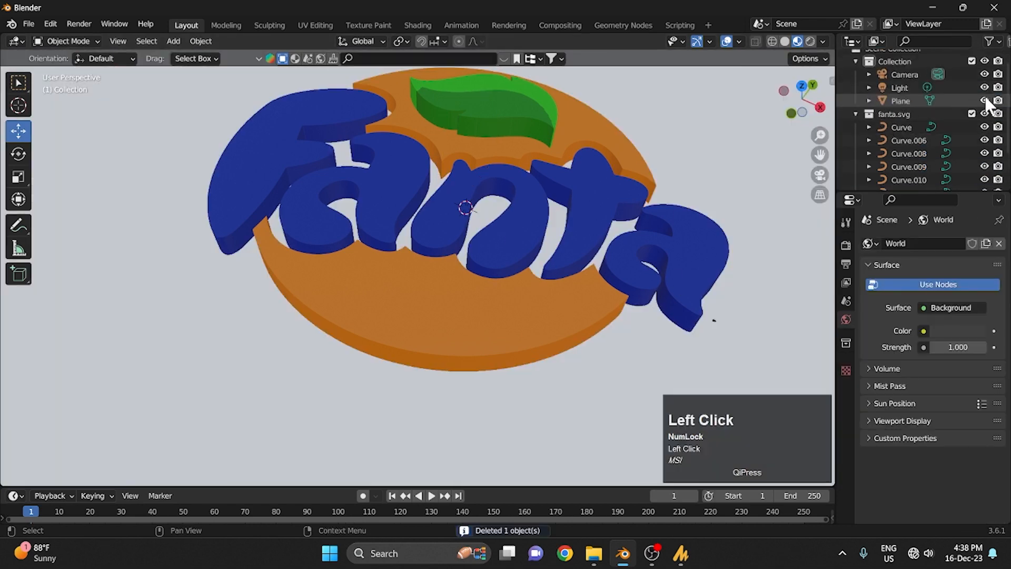
- Set the bevel depth of the Fanta letters to 0.001 m in their curve geometry settings
{"action": "scroll", "coordinate": [350, 191], "scroll_direction": "down", "scroll_amount": 3}
{"action": "middle_click_drag", "start_coordinate": [362, 239], "coordinate": [345, 236]}
{"action": "scroll", "coordinate": [318, 186], "scroll_direction": "up", "scroll_amount": 2}
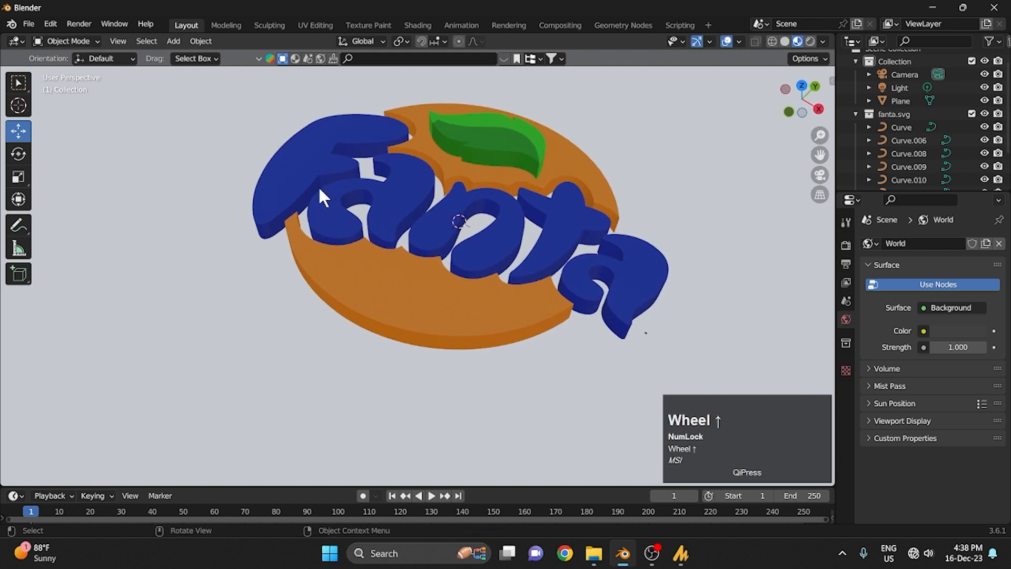
{"action": "left_click", "coordinate": [304, 175]}
{"action": "scroll", "coordinate": [949, 452], "scroll_direction": "down", "scroll_amount": 2}
{"action": "scroll", "coordinate": [948, 453], "scroll_direction": "down", "scroll_amount": 2}
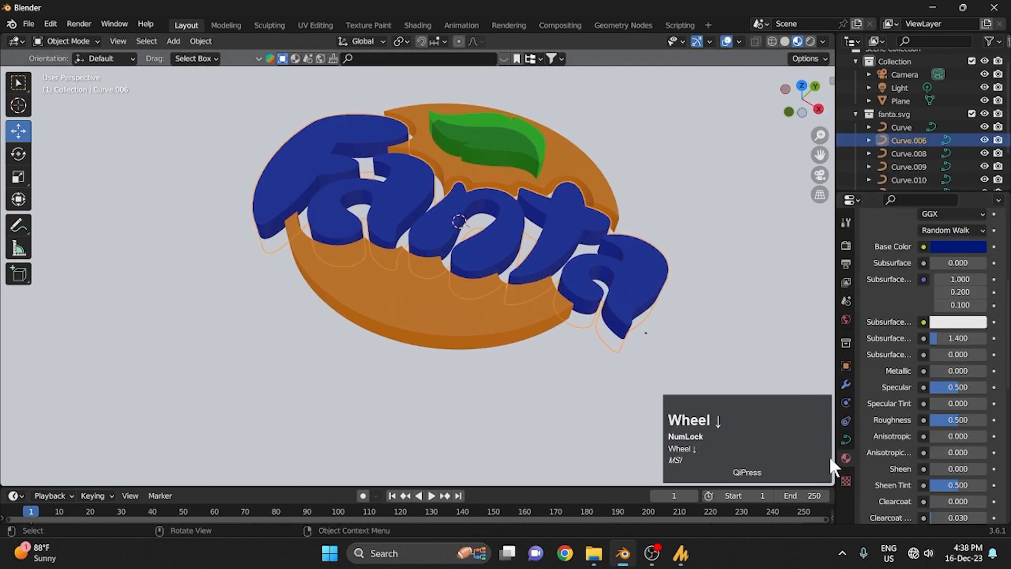
{"action": "left_click", "coordinate": [845, 439]}
{"action": "scroll", "coordinate": [915, 412], "scroll_direction": "down", "scroll_amount": 3}
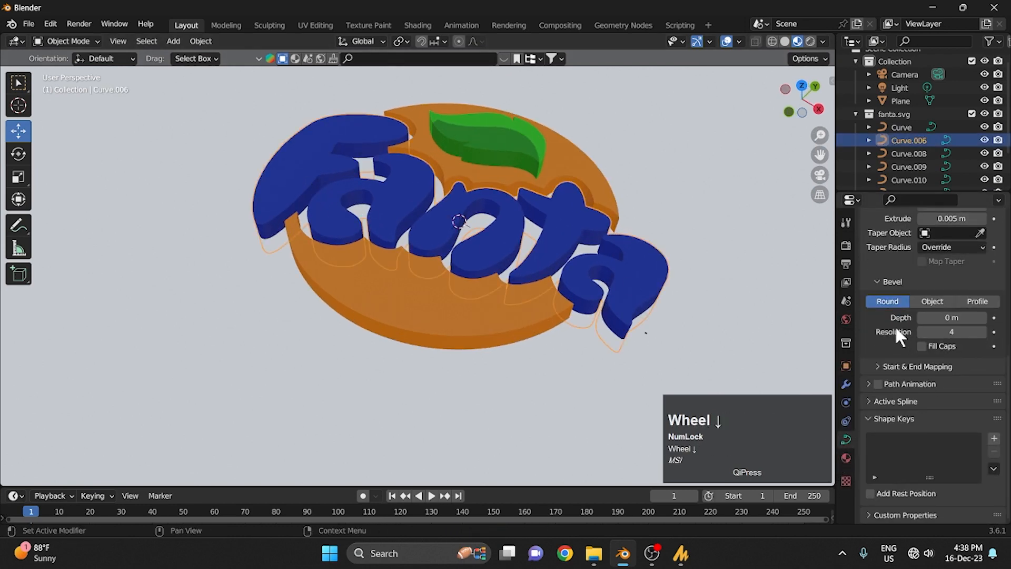
{"action": "left_click", "coordinate": [955, 319]}
{"action": "key", "text": "BackSpace"}
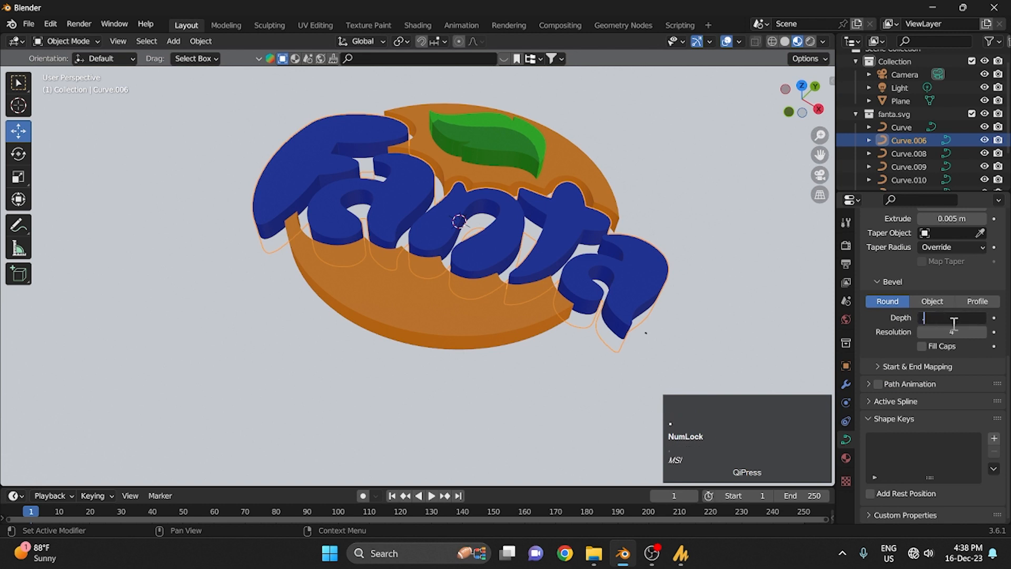
{"action": "type", "text": ".00"}
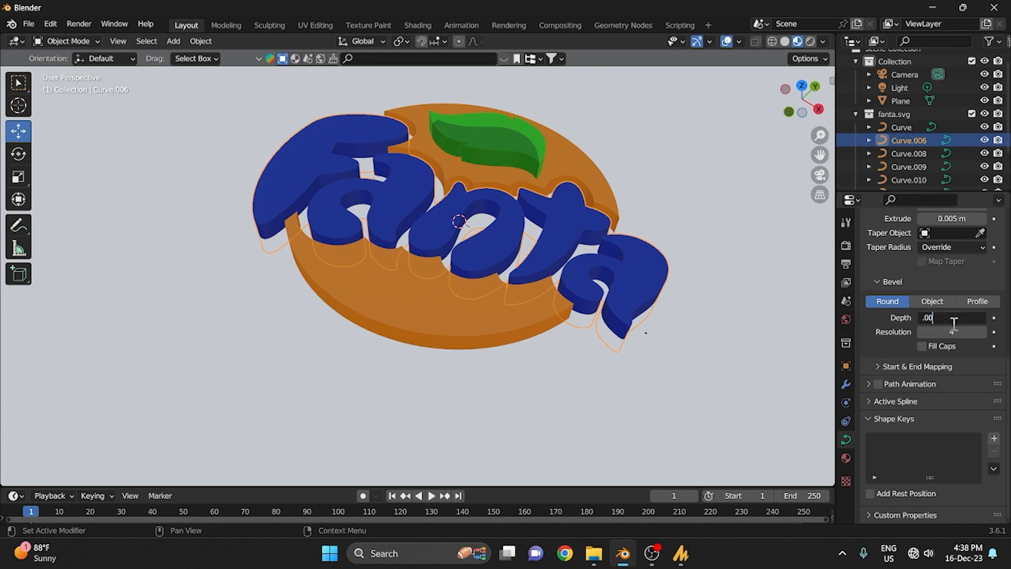
{"action": "type", "text": "5"}
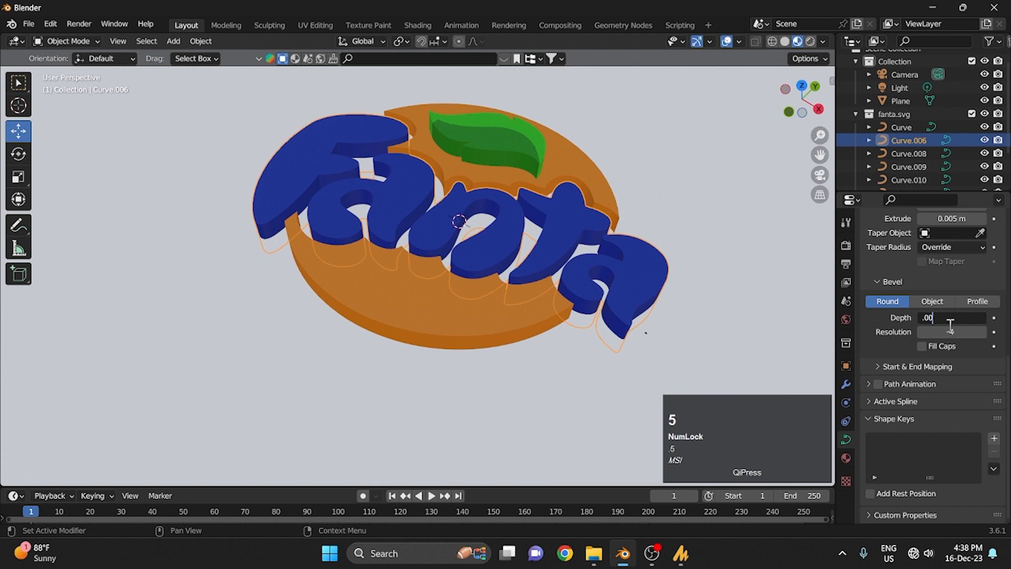
{"action": "key", "text": "Return"}
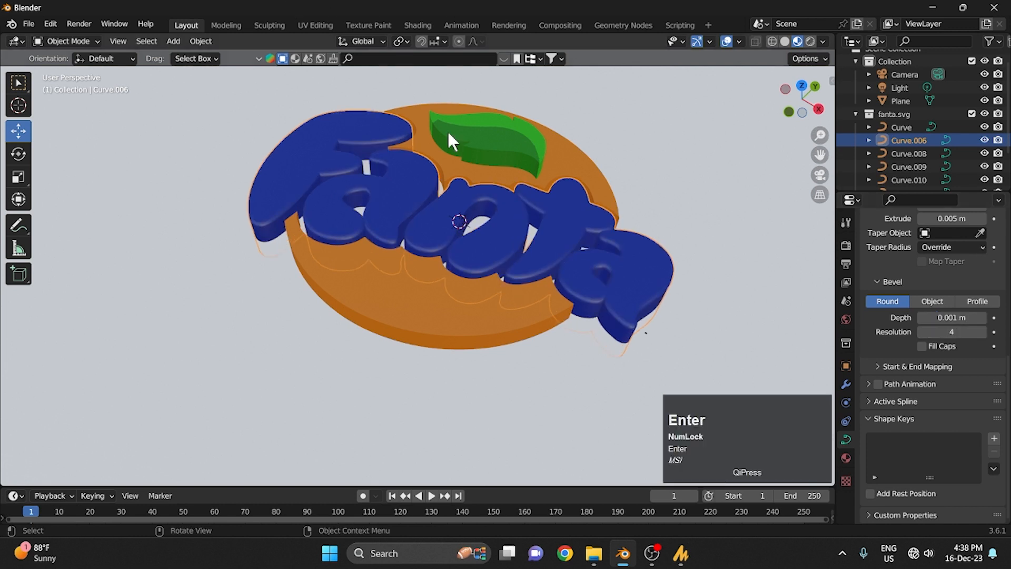
- Set the bevel depth of the orange background circle to 0.001 m in its curve geometry settings
{"action": "left_click", "coordinate": [471, 338]}
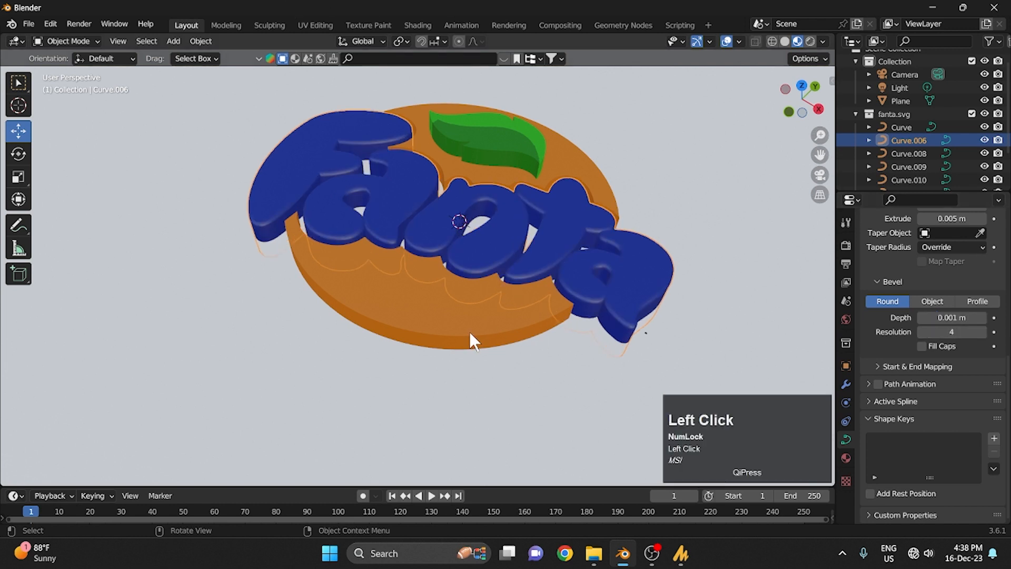
{"action": "left_click", "coordinate": [945, 316]}
{"action": "type", "text": "."}
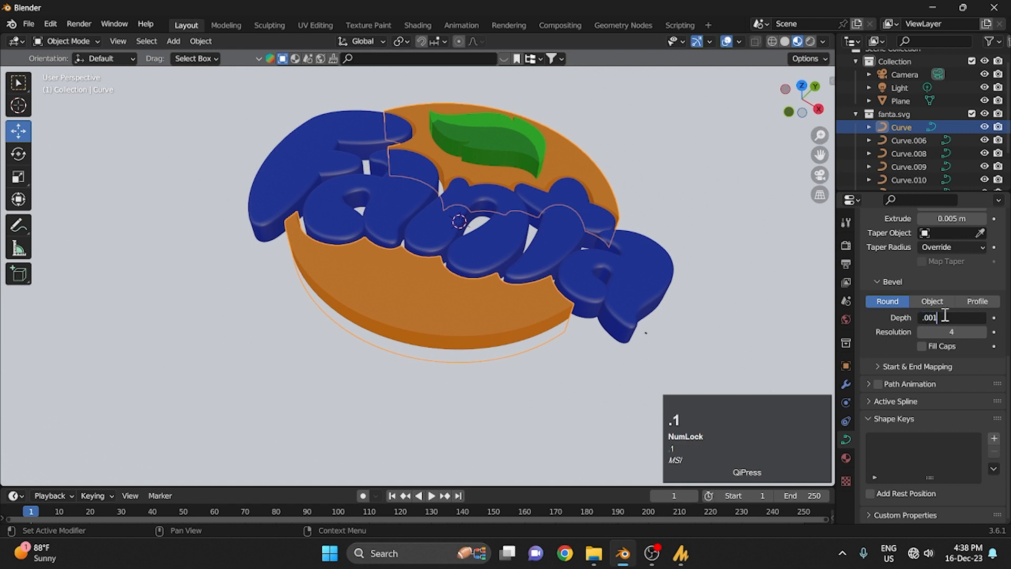
{"action": "type", "text": "001"}
{"action": "key", "text": "Return"}
- Examine the bevelled logo from several angles and through the camera, checking the letters, leaf and circle against the floor
{"action": "left_click", "coordinate": [432, 348]}
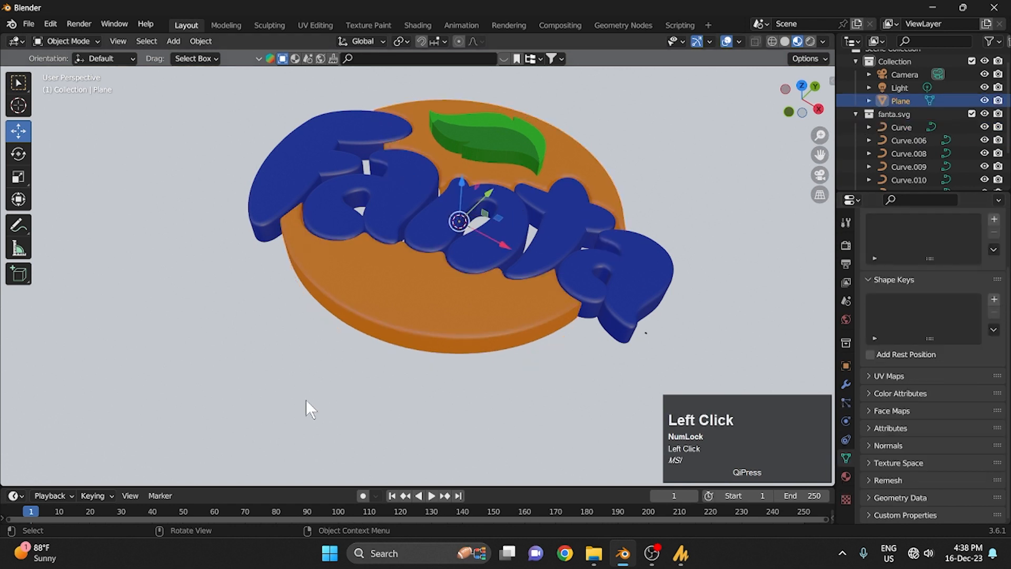
{"action": "middle_click_drag", "start_coordinate": [305, 399], "coordinate": [320, 338]}
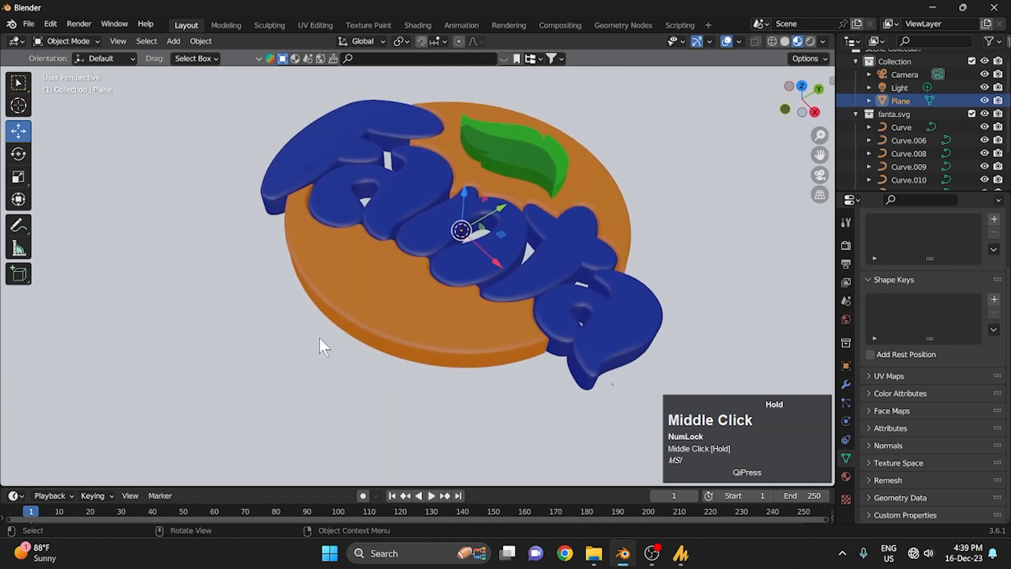
{"action": "left_click", "coordinate": [510, 160]}
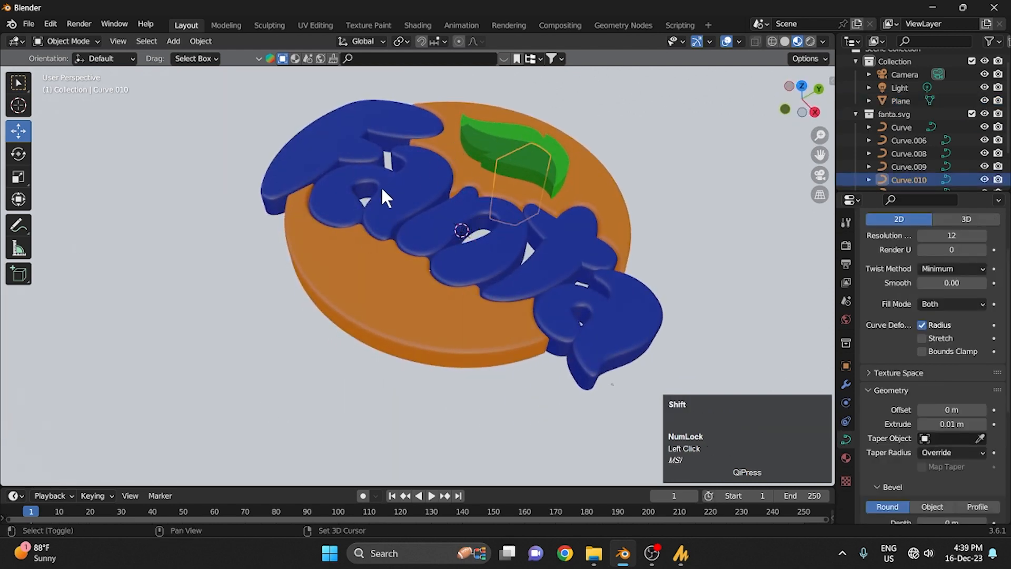
{"action": "middle_click_drag", "start_coordinate": [381, 185], "coordinate": [323, 237], "text": "shift"}
{"action": "middle_click_drag", "start_coordinate": [356, 238], "coordinate": [505, 219]}
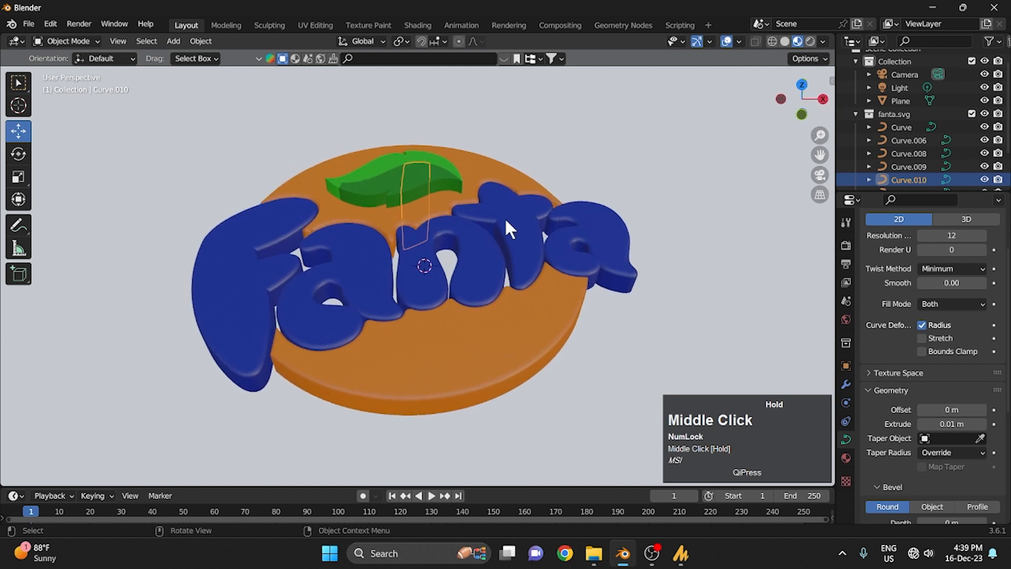
{"action": "scroll", "coordinate": [505, 219], "scroll_direction": "down", "scroll_amount": 4}
{"action": "middle_click_drag", "start_coordinate": [504, 294], "coordinate": [408, 304]}
{"action": "scroll", "coordinate": [393, 277], "scroll_direction": "up", "scroll_amount": 5}
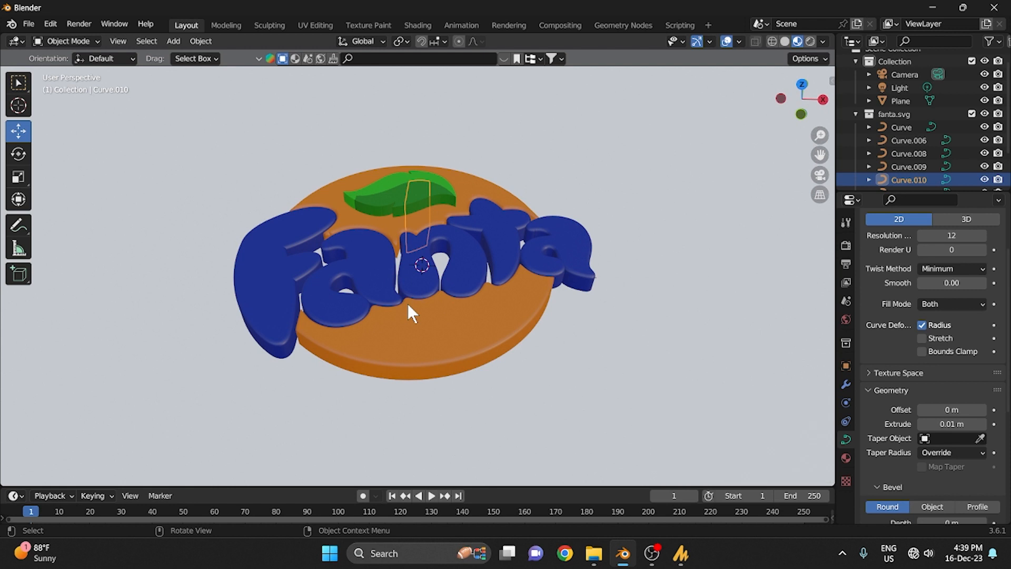
{"action": "scroll", "coordinate": [506, 225], "scroll_direction": "down", "scroll_amount": 4}
{"action": "mouse_move", "coordinate": [499, 303]}
{"action": "middle_mouse_down"}
{"action": "mouse_move", "coordinate": [381, 316]}
{"action": "mouse_move", "coordinate": [507, 294]}
{"action": "mouse_move", "coordinate": [491, 298]}
{"action": "middle_mouse_up"}
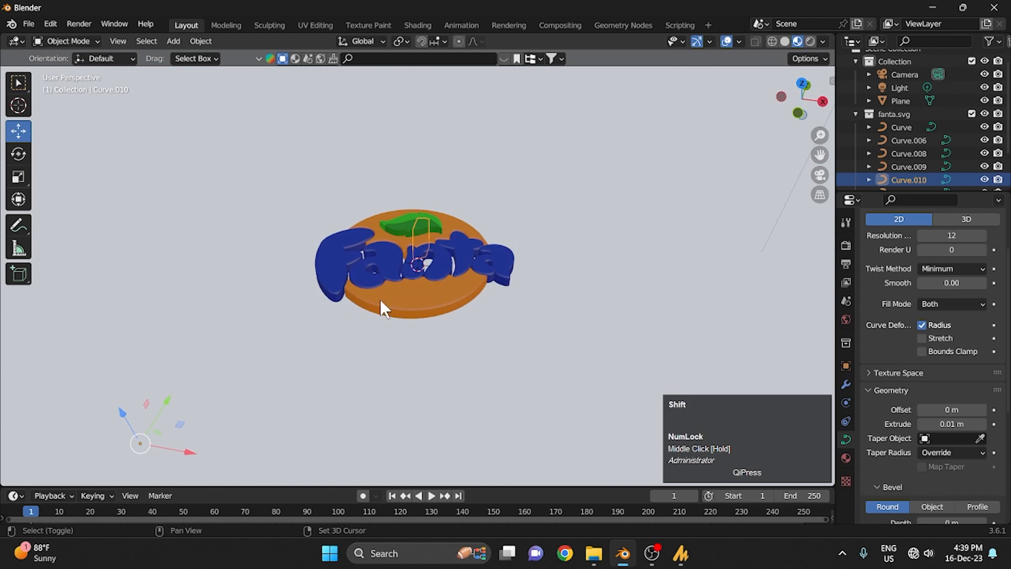
{"action": "middle_click_drag", "start_coordinate": [380, 301], "coordinate": [440, 267], "text": "shift"}
{"action": "key", "text": "KP_0"}
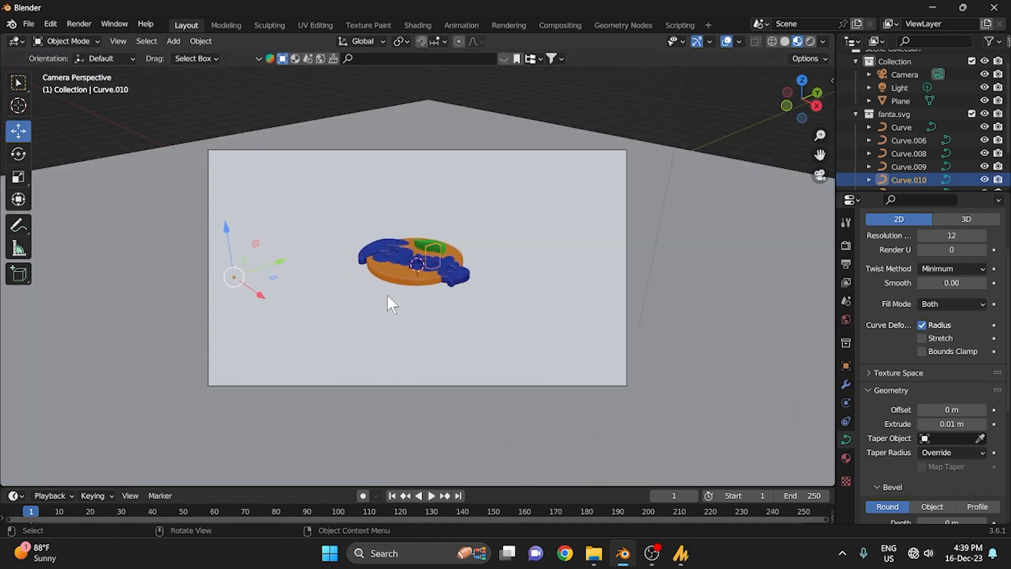
{"action": "scroll", "coordinate": [387, 294], "scroll_direction": "up", "scroll_amount": 2}
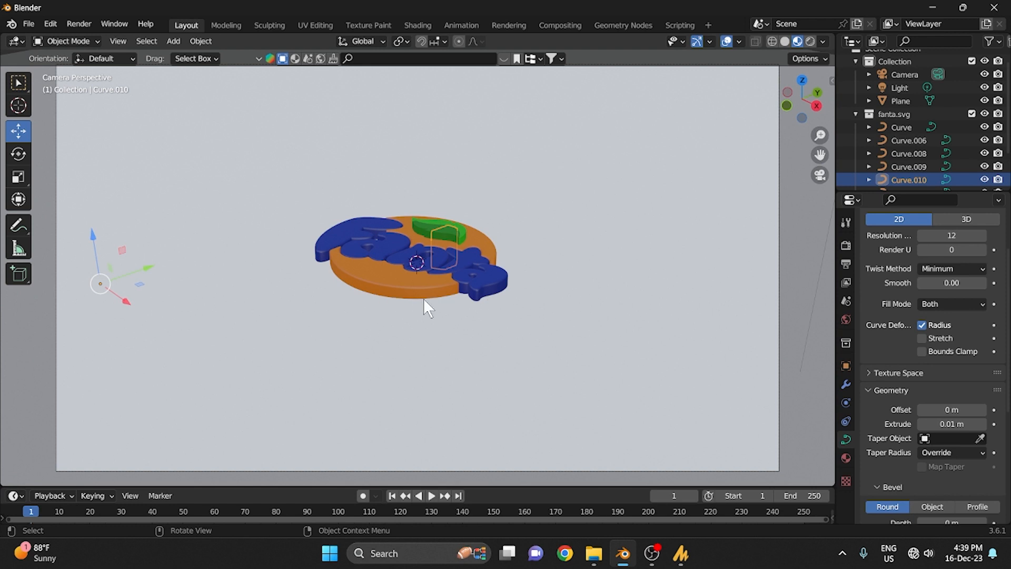
{"action": "scroll", "coordinate": [423, 298], "scroll_direction": "down", "scroll_amount": 5}
{"action": "middle_click_drag", "start_coordinate": [422, 298], "coordinate": [417, 322]}
{"action": "scroll", "coordinate": [457, 323], "scroll_direction": "up", "scroll_amount": 3}
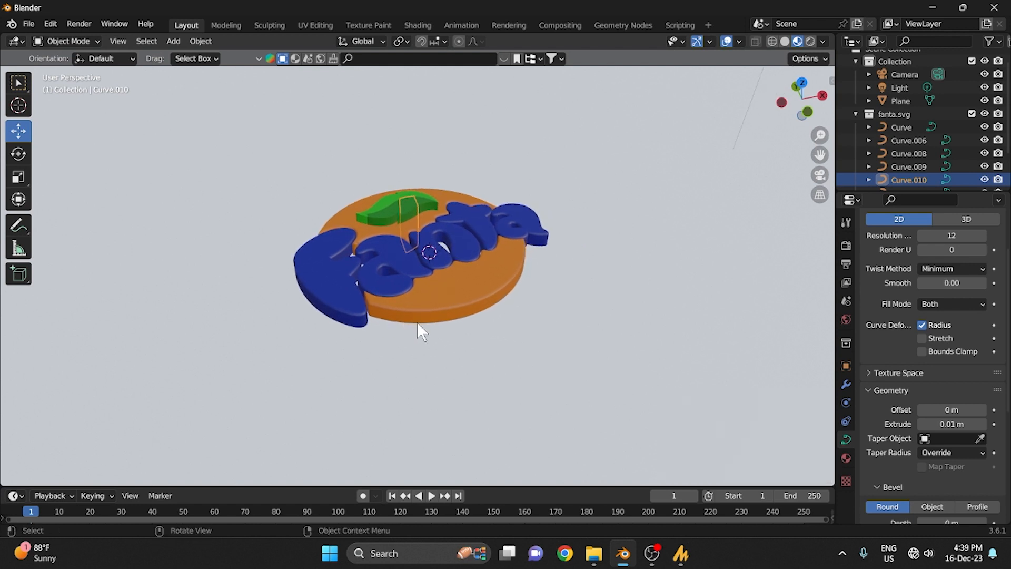
{"action": "middle_click_drag", "start_coordinate": [415, 321], "coordinate": [411, 347]}
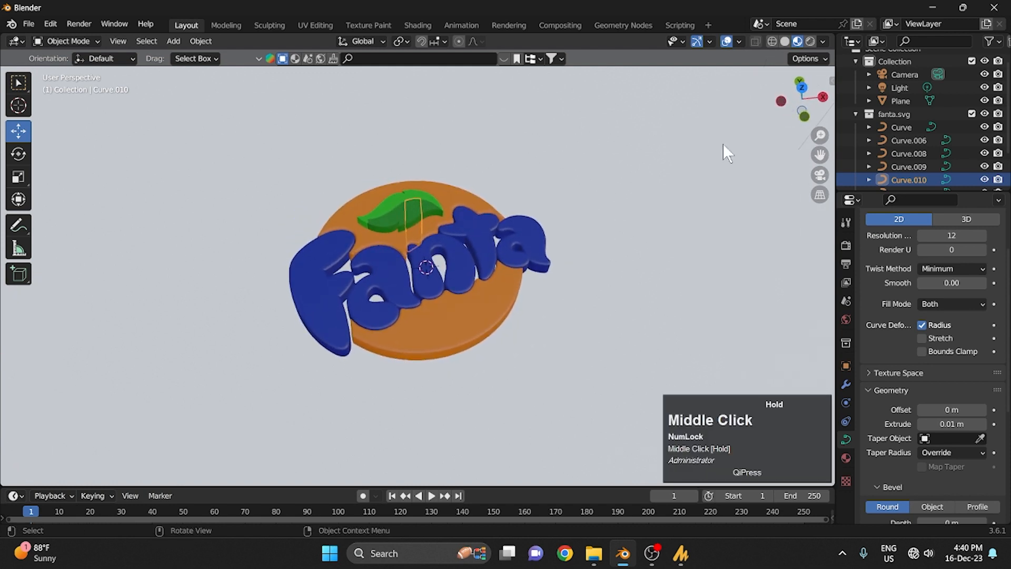